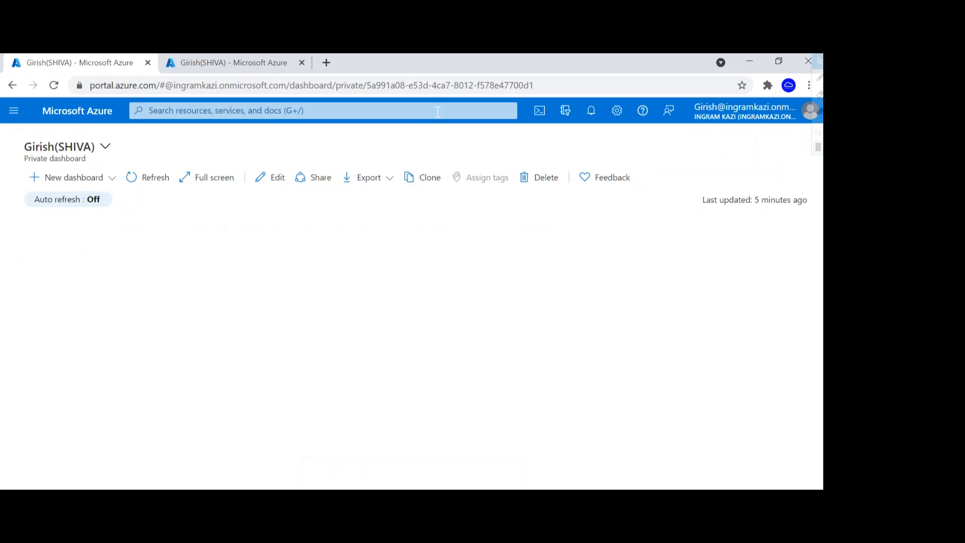
# Step: Open the Azure Virtual Desktop service and start creating a host pool
pyautogui.click(439, 111)
pyautogui.write('a')
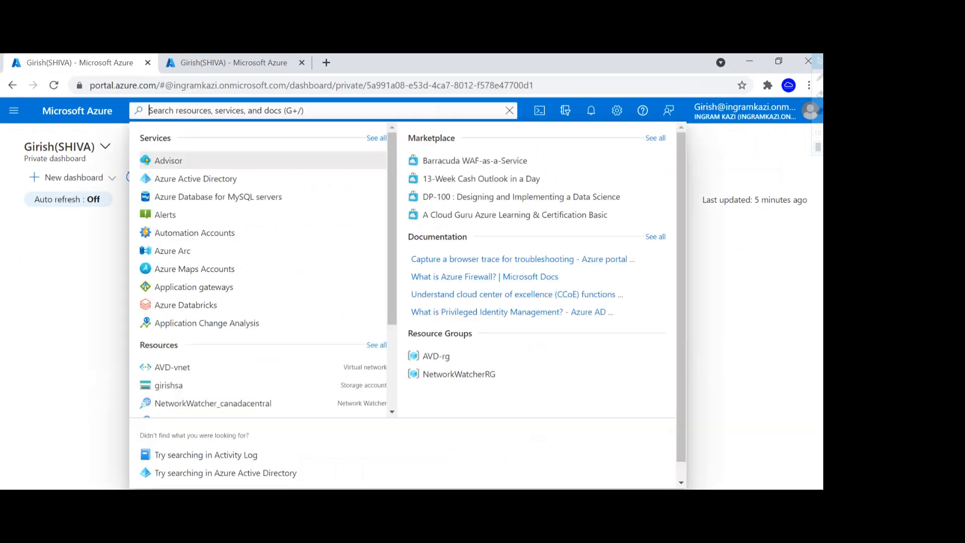
pyautogui.press('BackSpace')
pyautogui.click(370, 299)
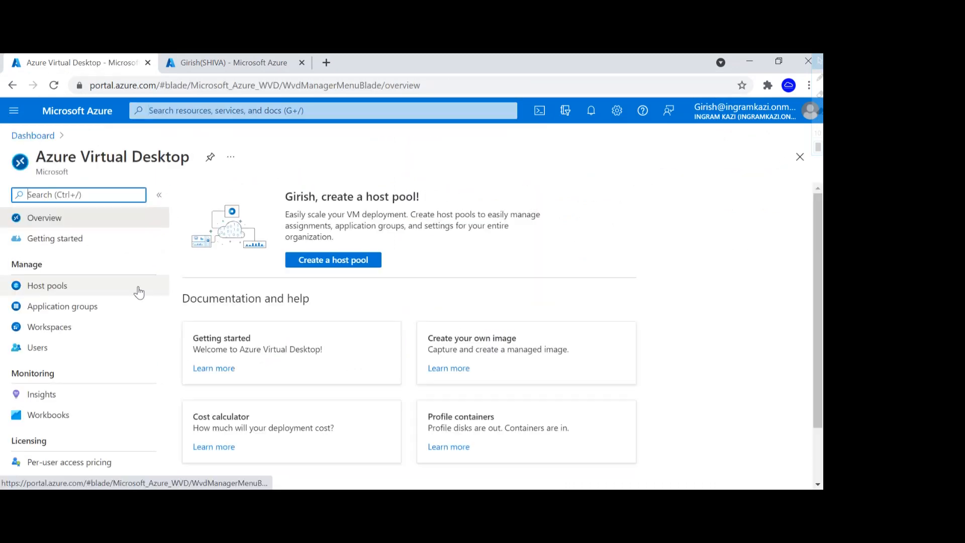
pyautogui.click(342, 297)
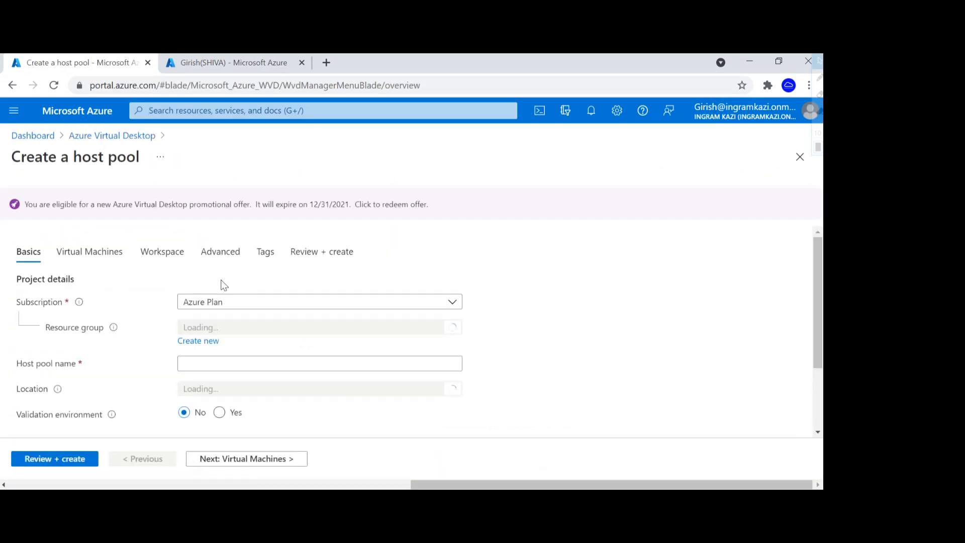
# Step: Assign the new host pool to the AVD-rg resource group and name it AVD-HP
pyautogui.scroll(-2, 574, 321)
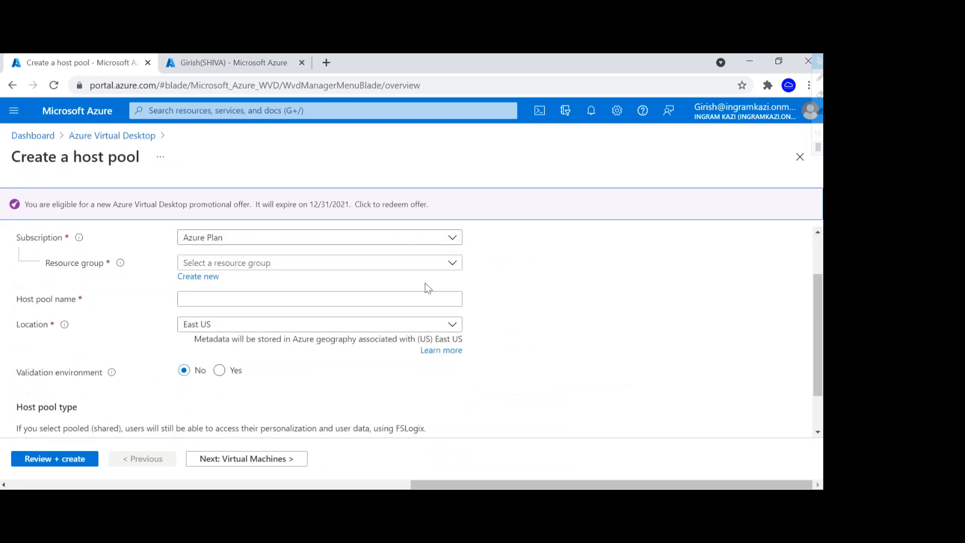
pyautogui.click(395, 263)
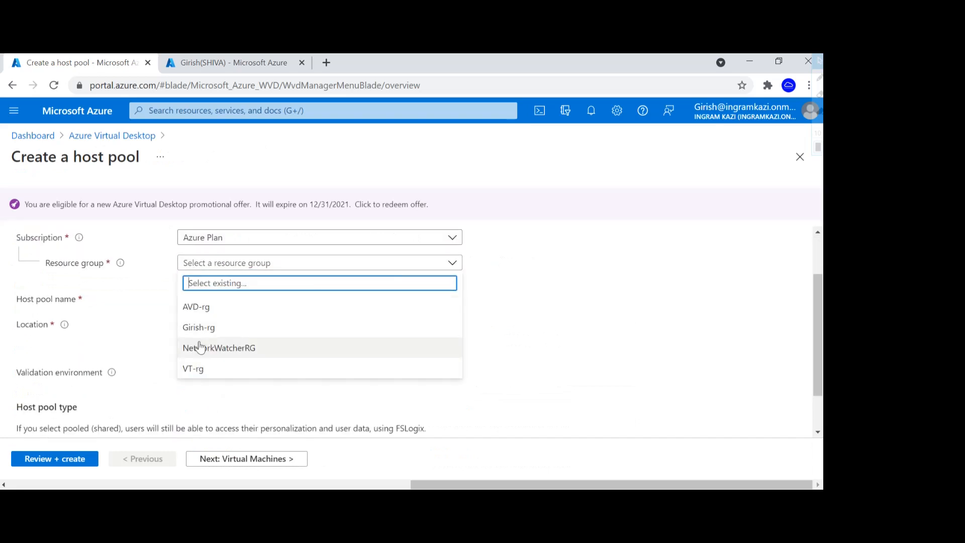
pyautogui.click(201, 310)
pyautogui.click(382, 299)
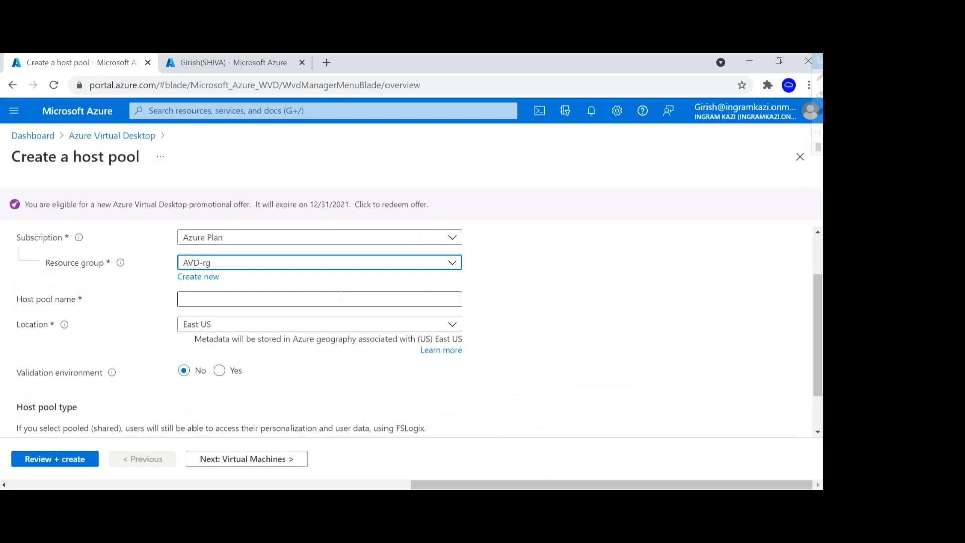
pyautogui.write('AVD')
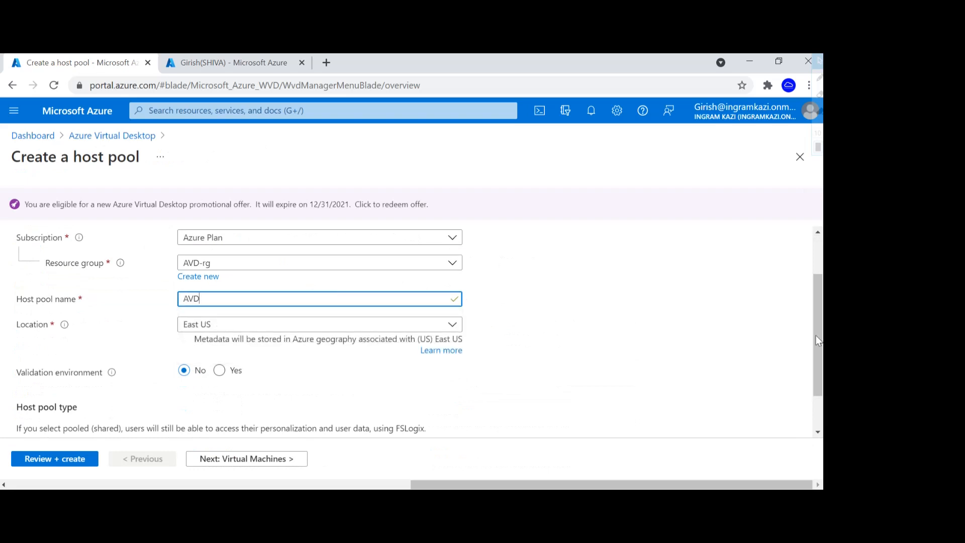
pyautogui.write('-HP')
# Step: Set the host pool's location to Canada Central
pyautogui.click(345, 330)
pyautogui.write('c')
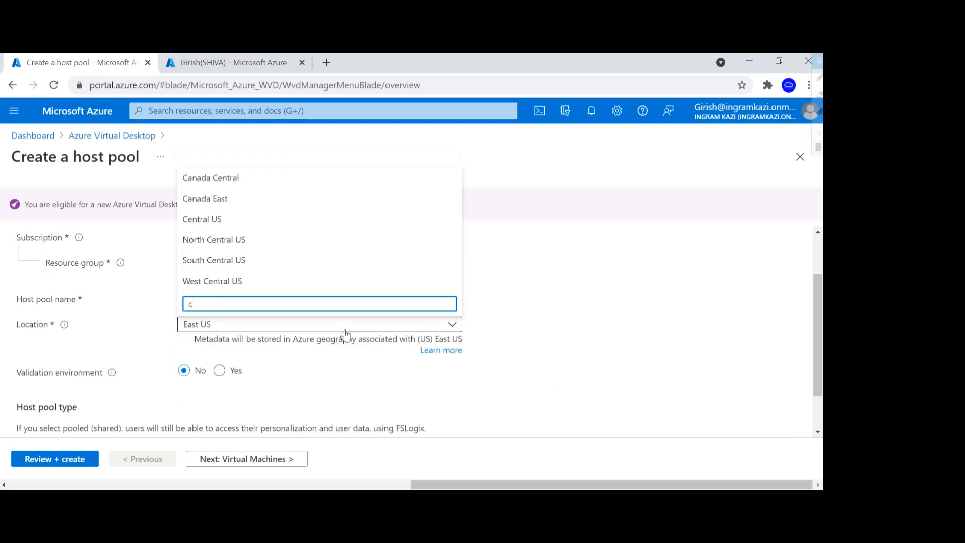
pyautogui.write('anada')
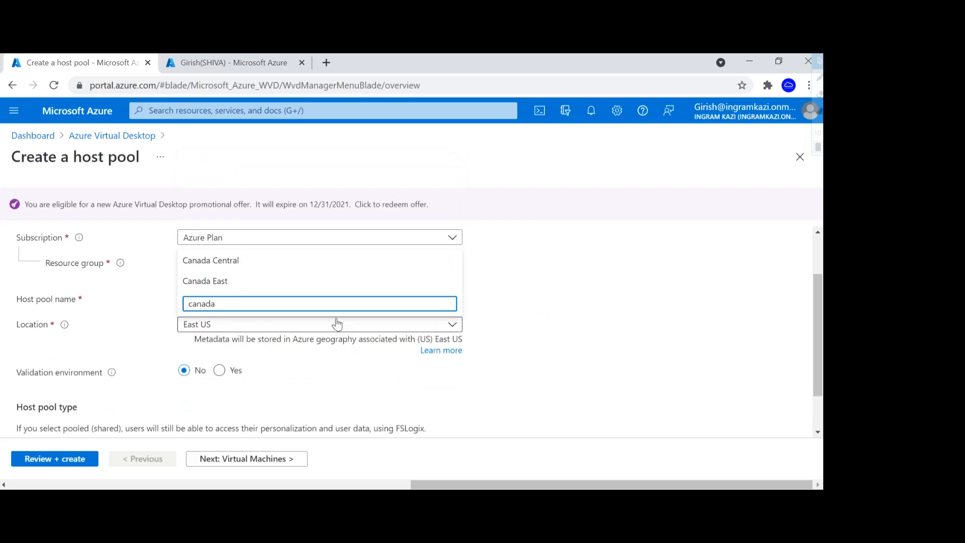
pyautogui.click(260, 267)
# Step: Make the host pool a validation environment and set its host pool type to Personal
pyautogui.scroll(-1, 474, 337)
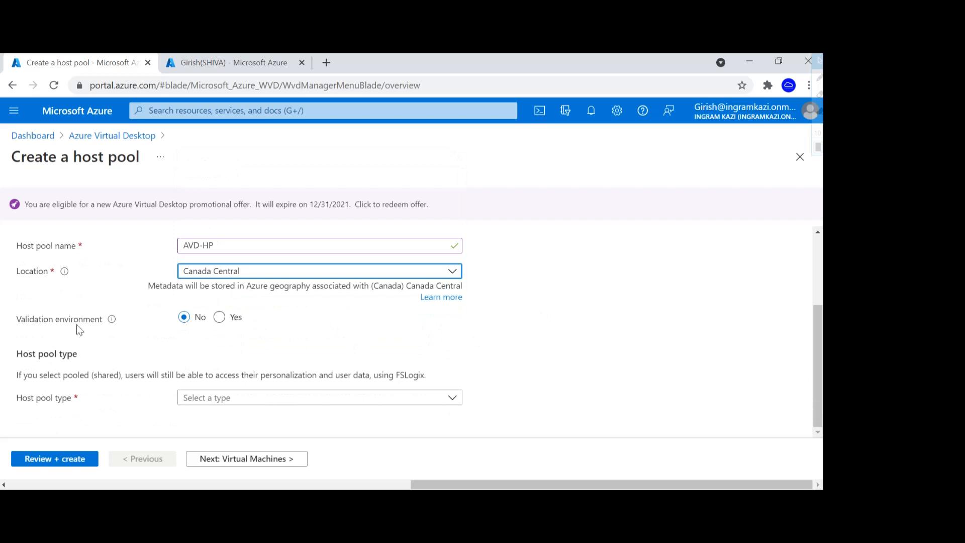
pyautogui.click(219, 321)
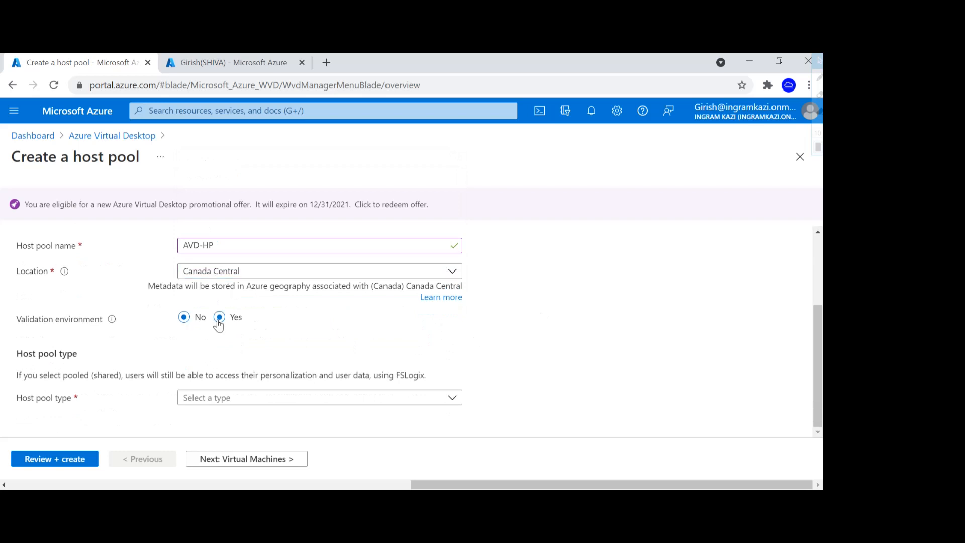
pyautogui.click(254, 398)
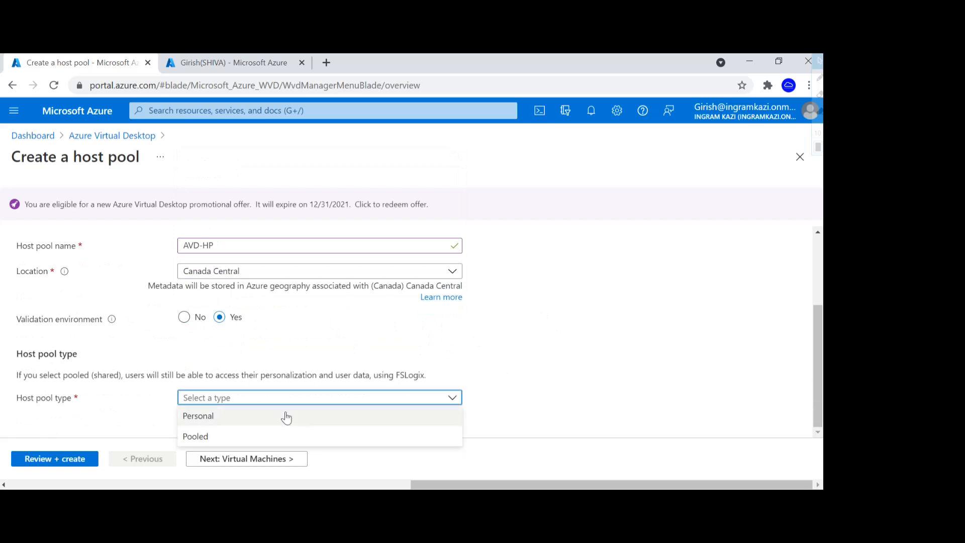
pyautogui.click(263, 424)
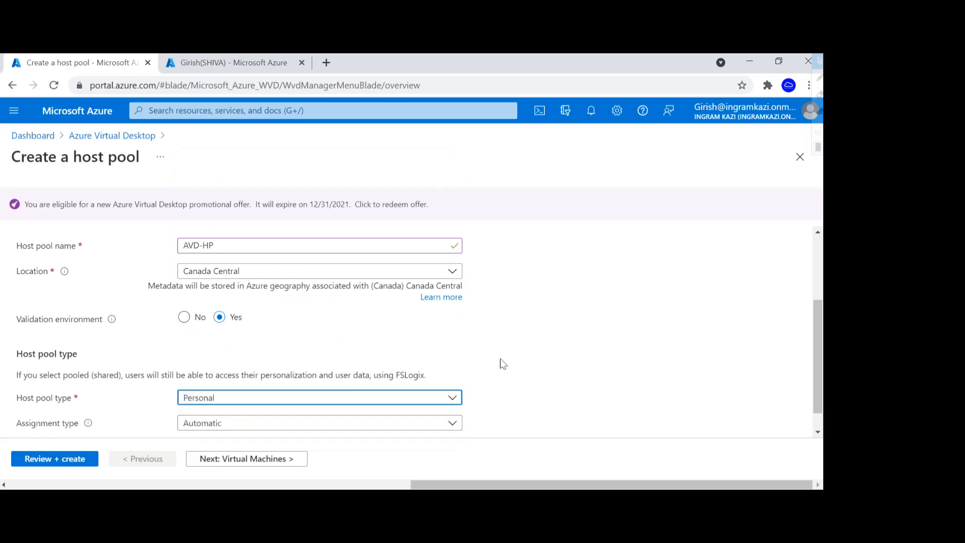
pyautogui.scroll(-1, 545, 355)
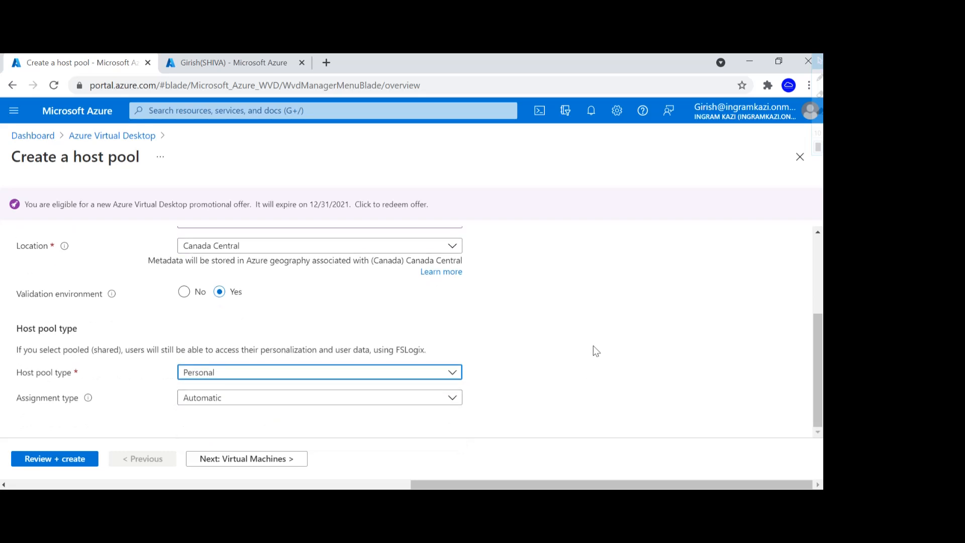
# Step: Continue without adding virtual machines and register the desktop app group to a new workspace named AVD-WS
pyautogui.click(269, 463)
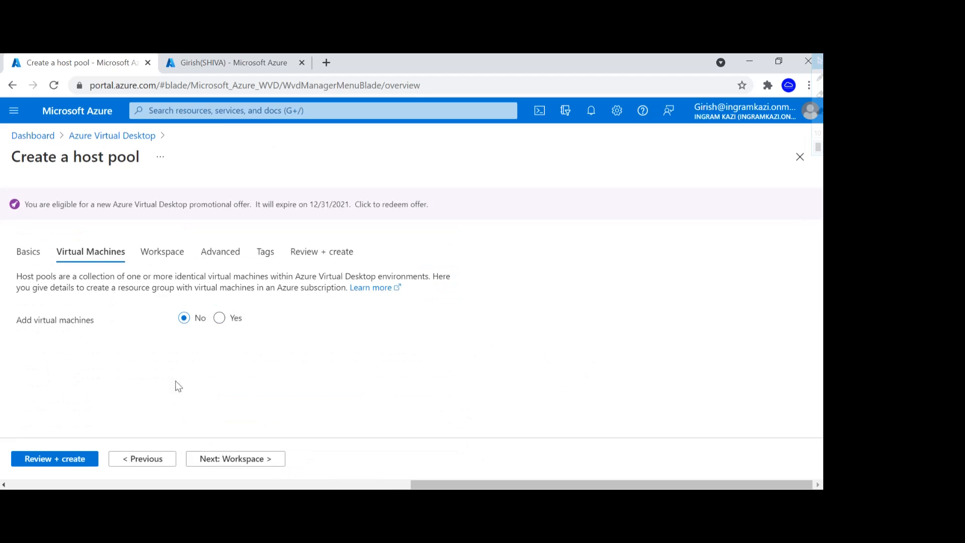
pyautogui.click(208, 463)
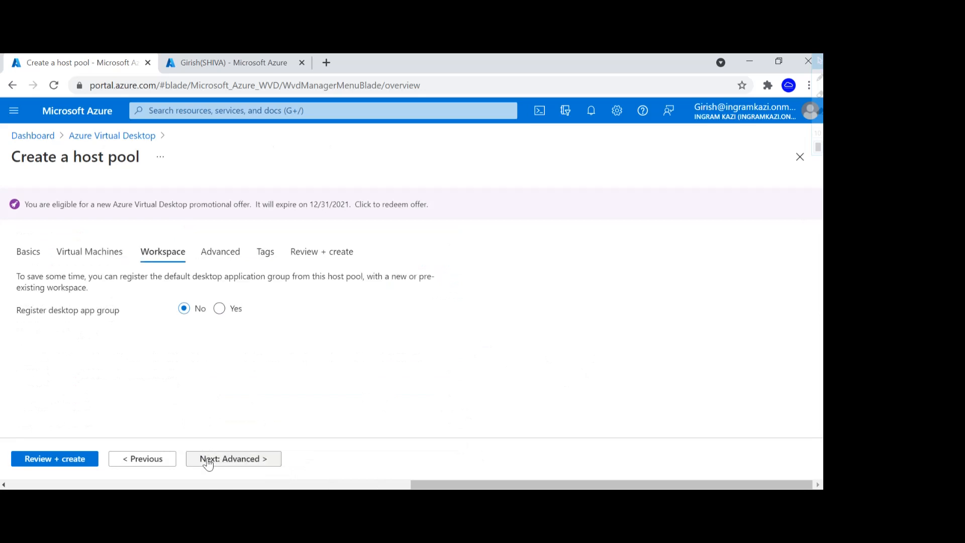
pyautogui.click(220, 308)
pyautogui.click(196, 351)
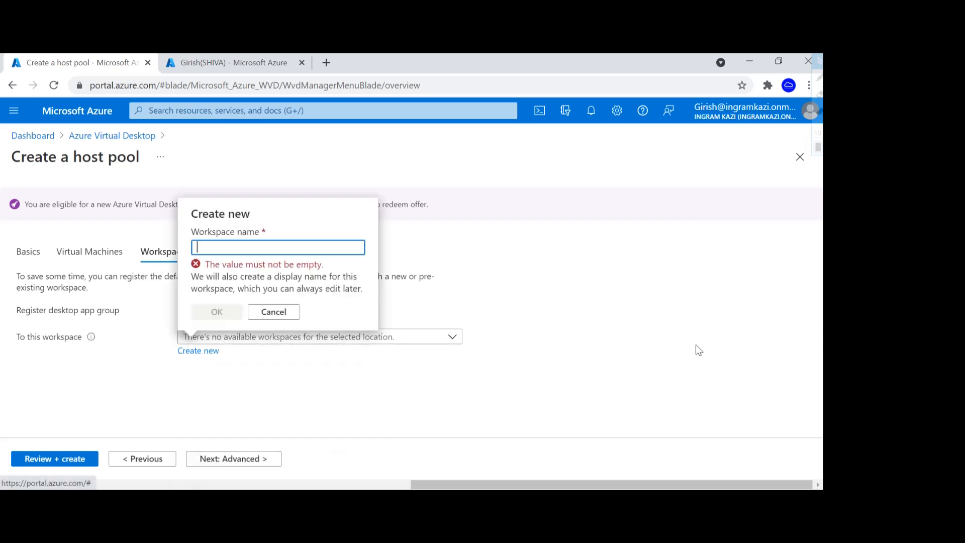
pyautogui.write('AVD-WS')
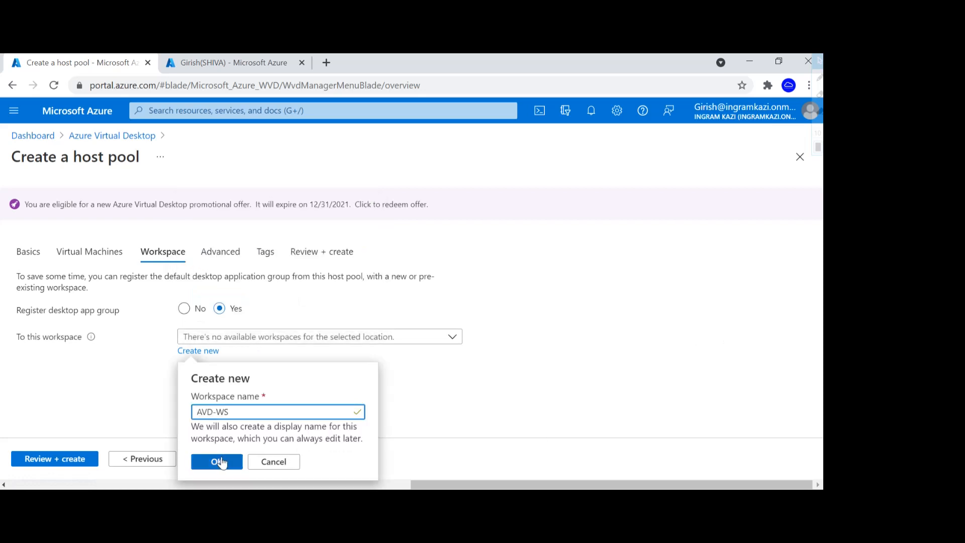
pyautogui.click(224, 457)
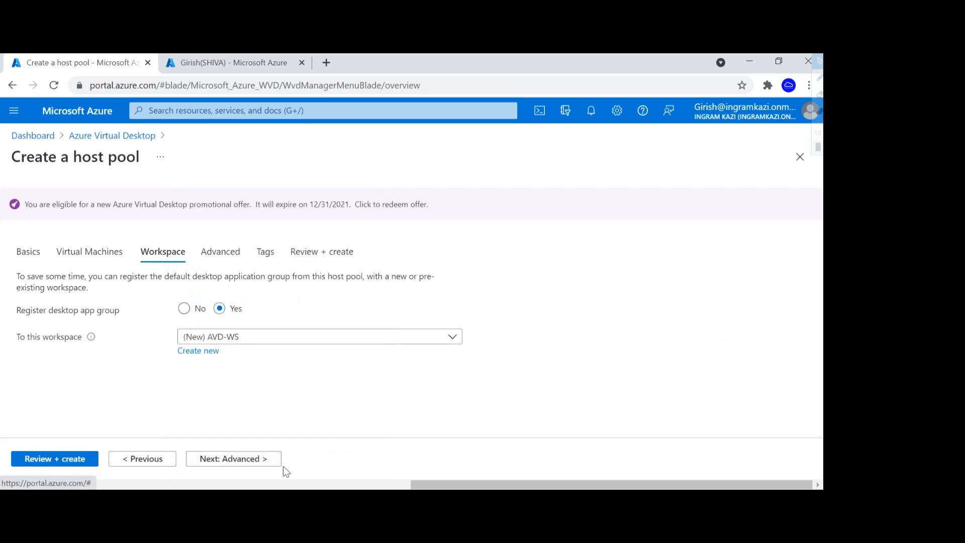
# Step: Leave diagnostics and tags unset, validate the configuration and create the host pool
pyautogui.click(250, 463)
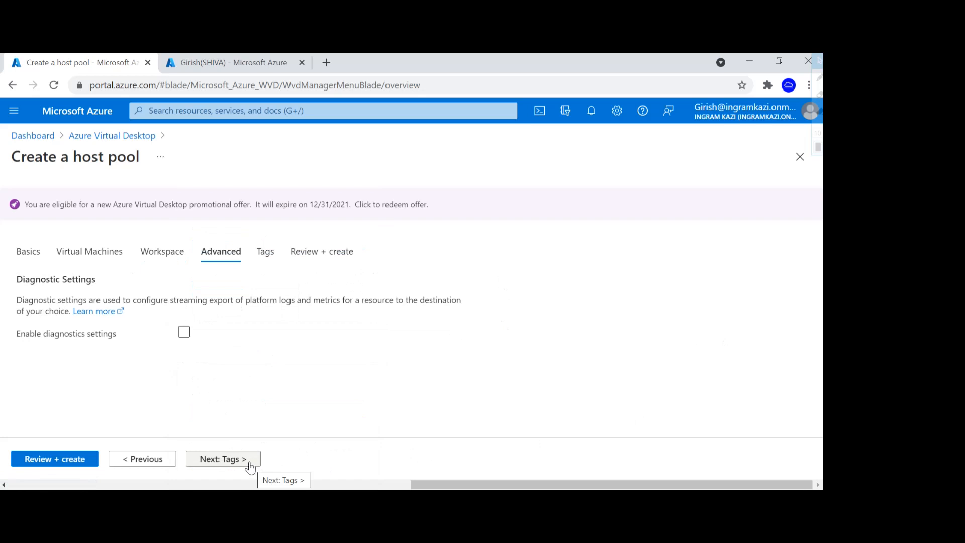
pyautogui.click(250, 465)
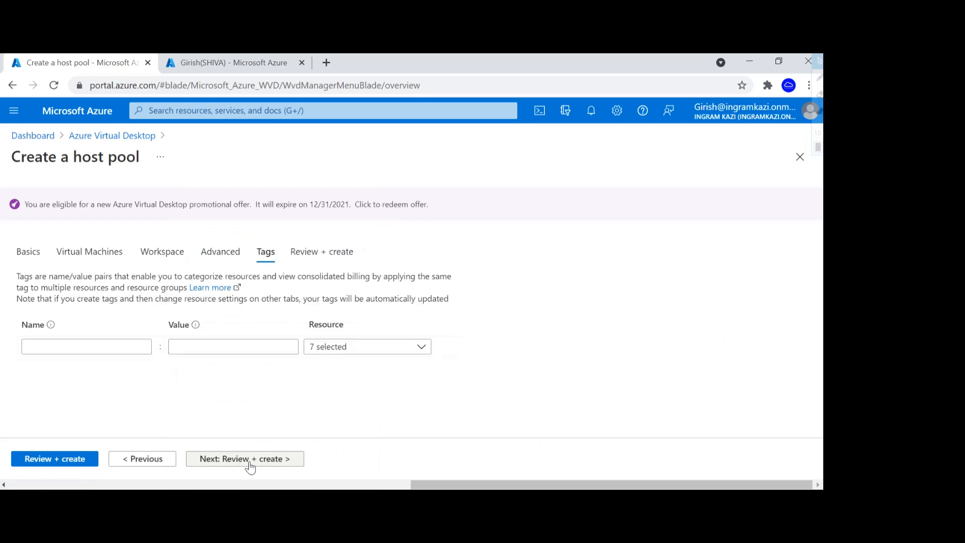
pyautogui.click(58, 459)
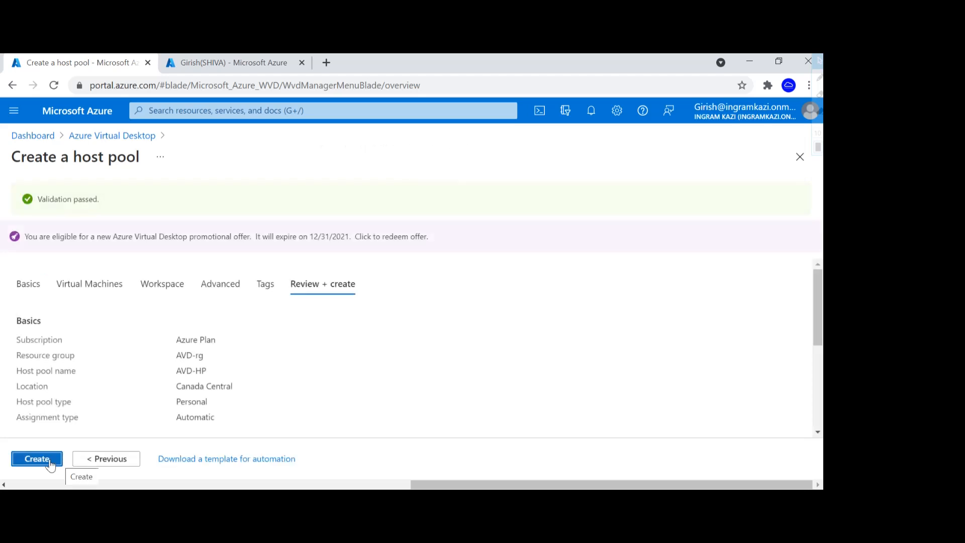
pyautogui.click(50, 462)
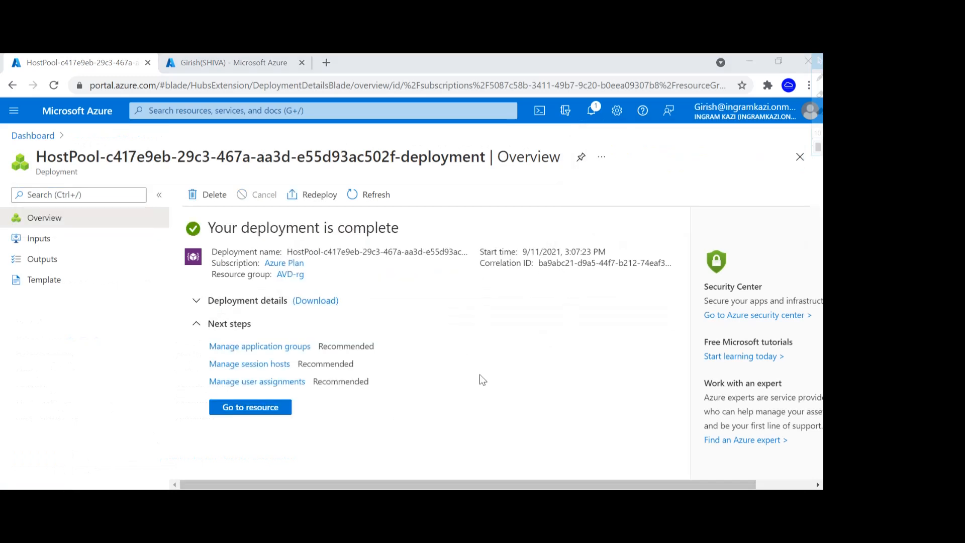
# Step: Append ";targetisaadjoined:i:1" to the advanced RDP properties of the AVD-HP host pool and save the change
pyautogui.click(264, 409)
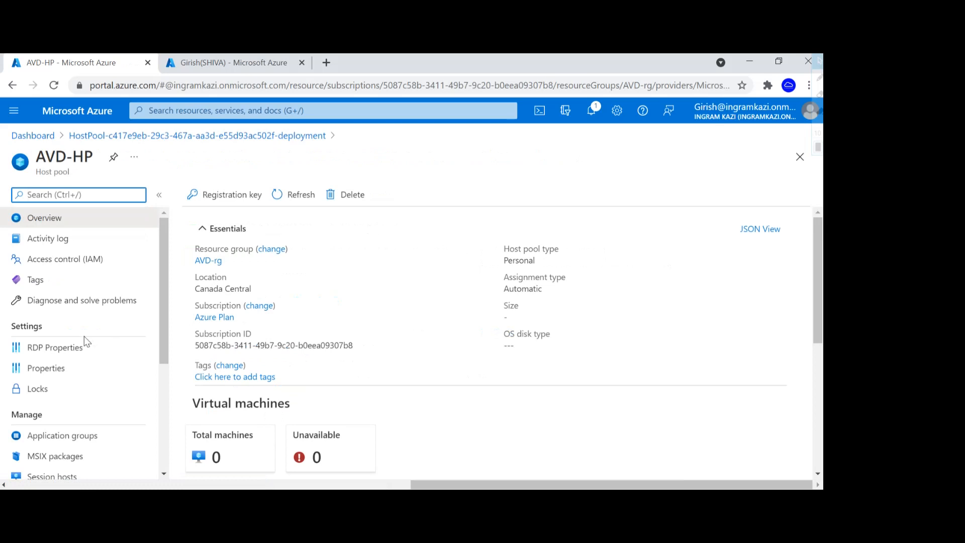
pyautogui.click(76, 353)
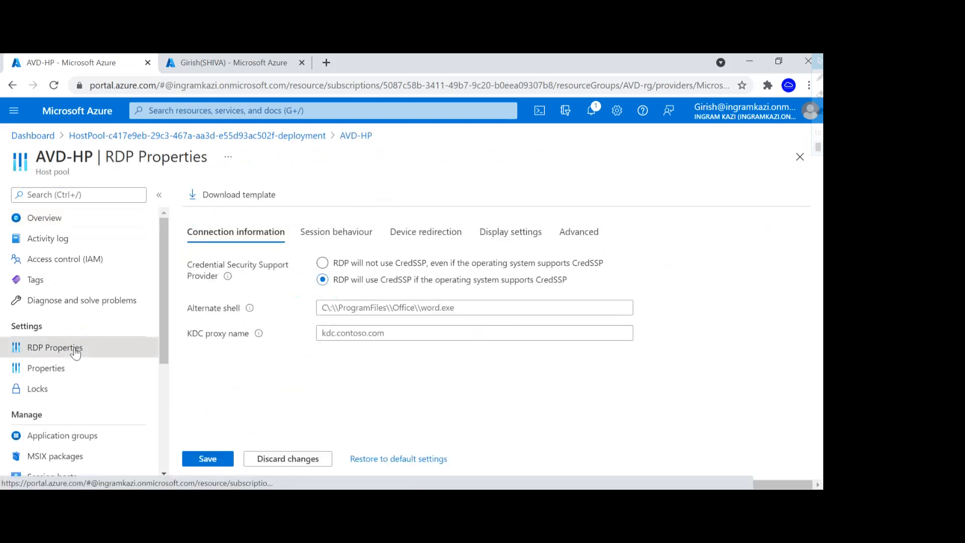
pyautogui.click(576, 241)
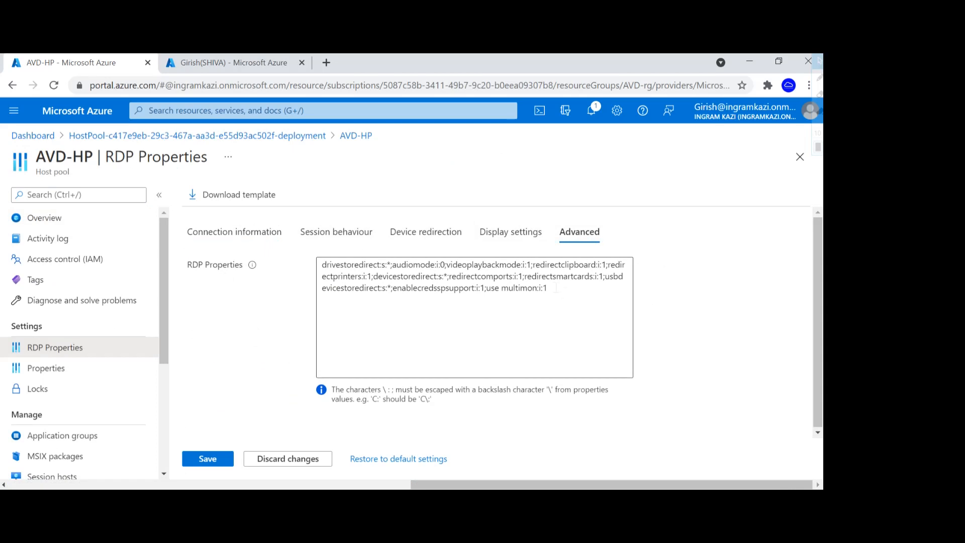
pyautogui.click(556, 288)
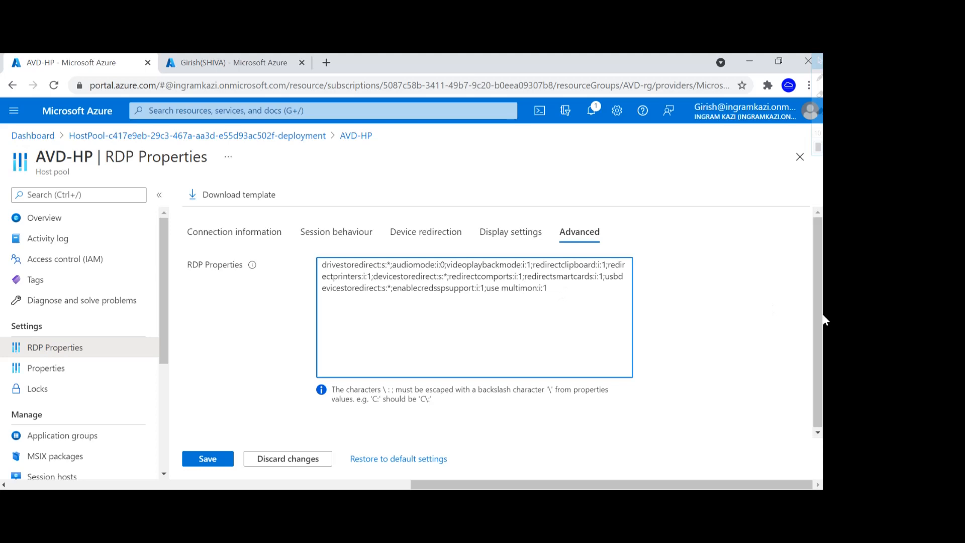
pyautogui.write(';targetisaadjoined:i:1')
pyautogui.click(207, 460)
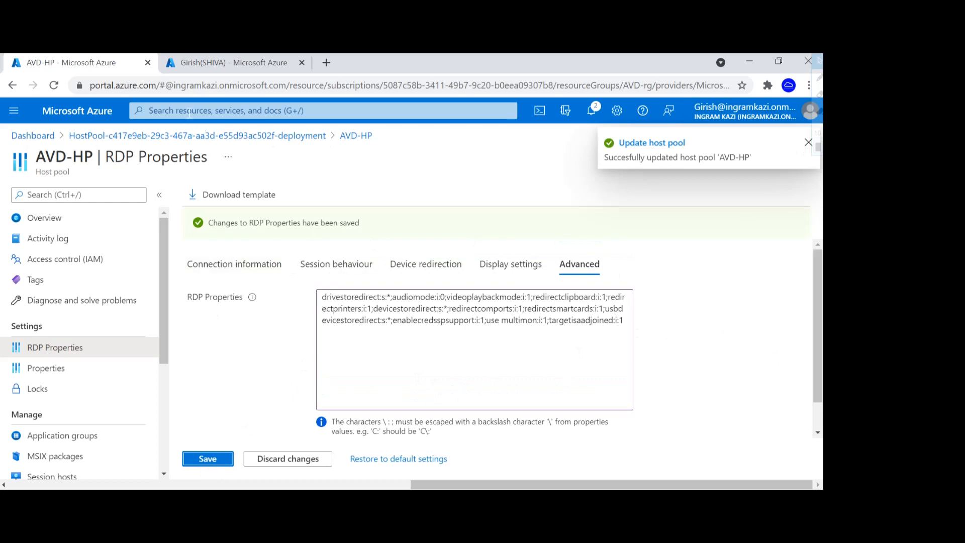
# Step: Open the access control (IAM) settings of the AVD-rg resource group
pyautogui.click(189, 111)
pyautogui.write('r')
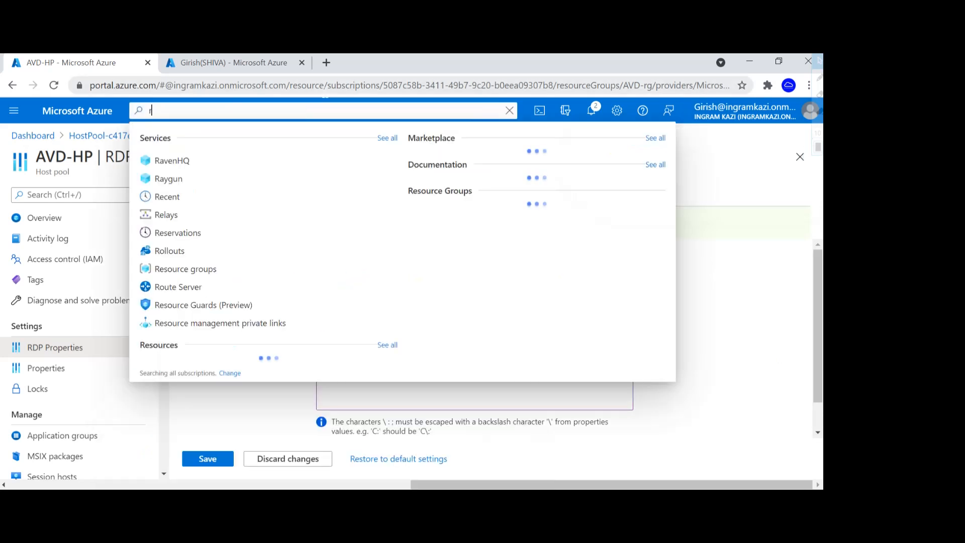
pyautogui.click(197, 271)
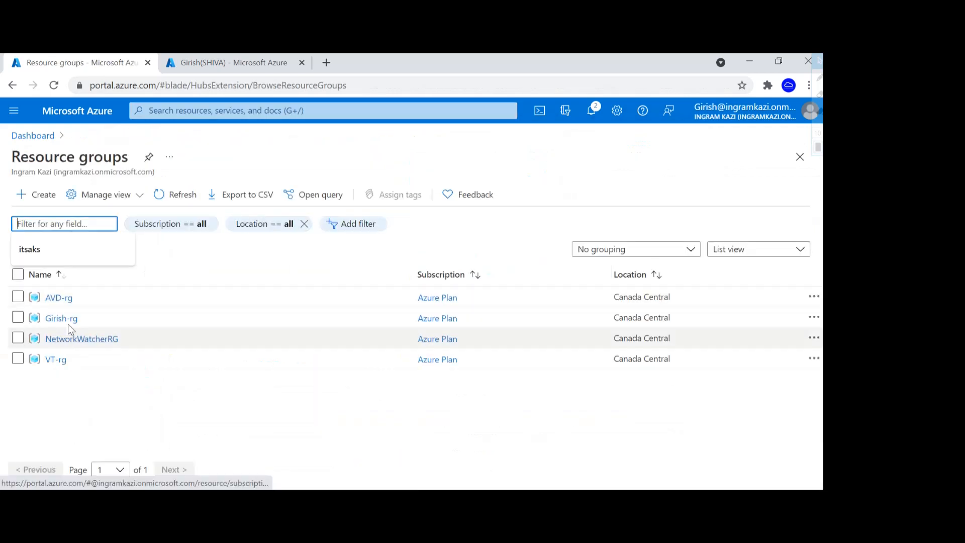
pyautogui.click(72, 303)
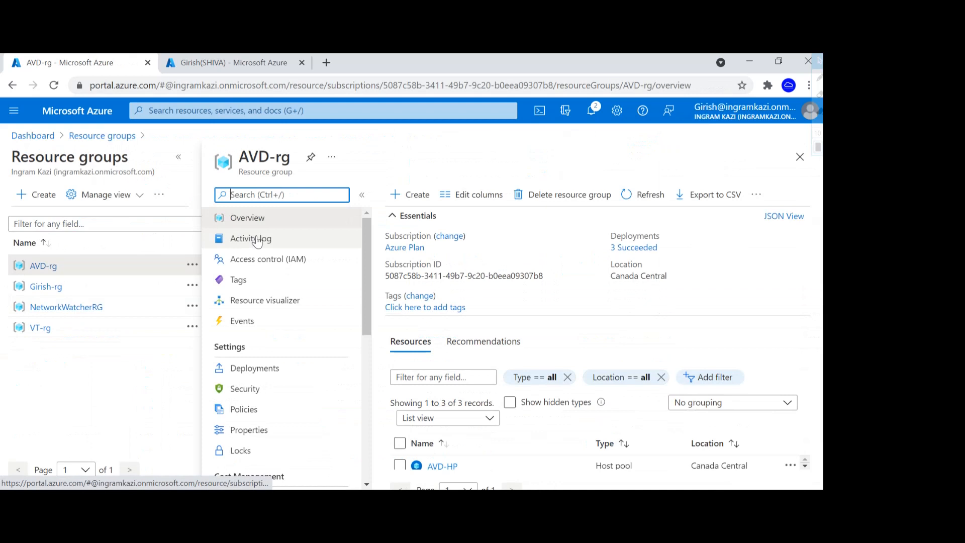
pyautogui.click(258, 259)
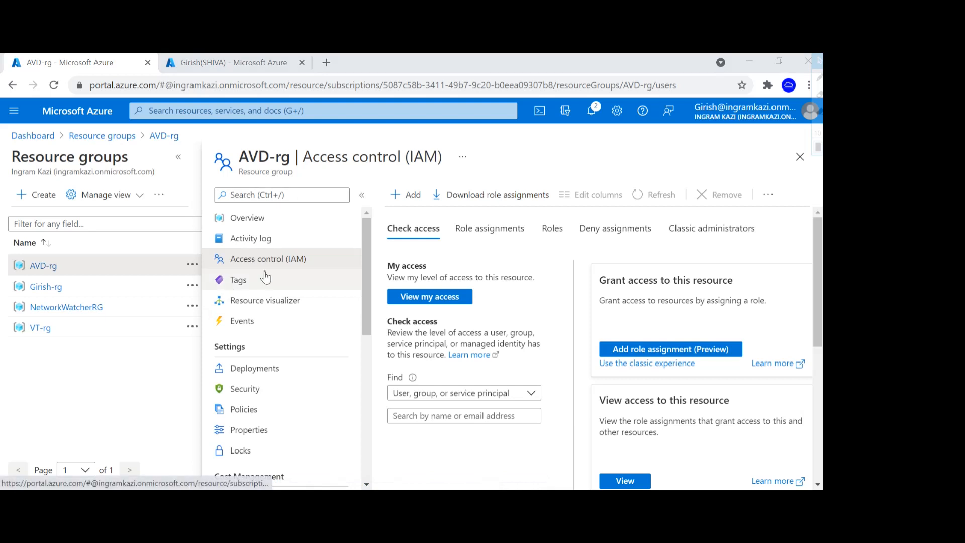
# Step: Assign the Virtual Machine Administrator Login role on the AVD-rg resource group to the administrator's user account
pyautogui.click(401, 202)
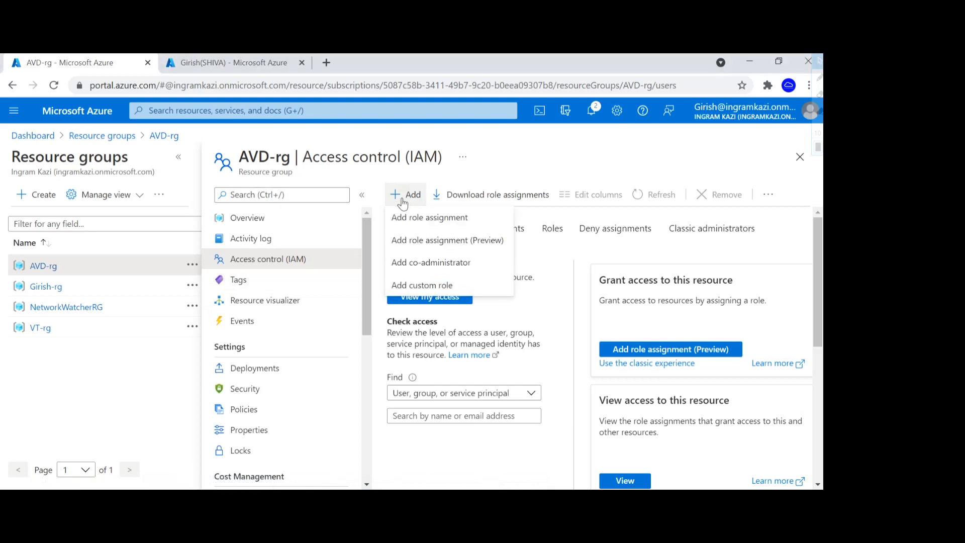
pyautogui.click(410, 217)
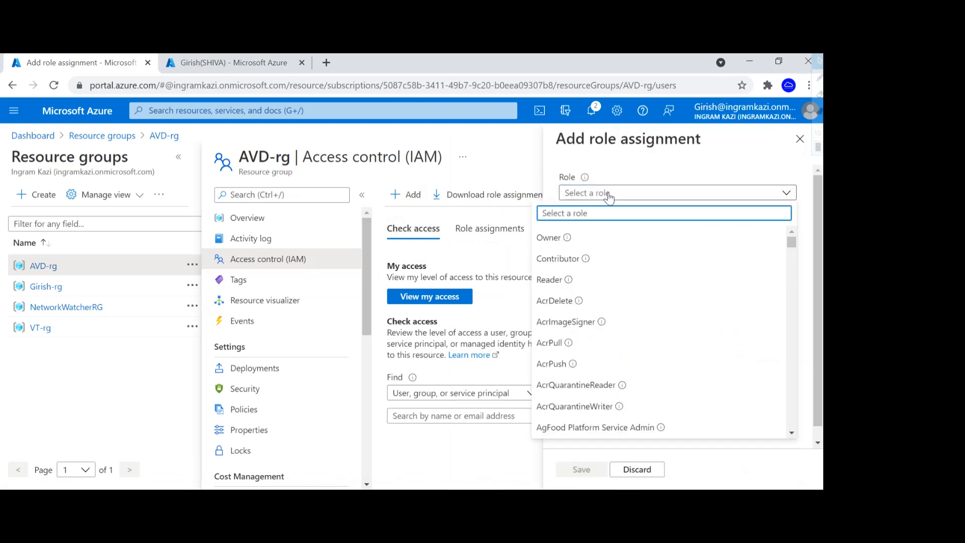
pyautogui.write('virtual')
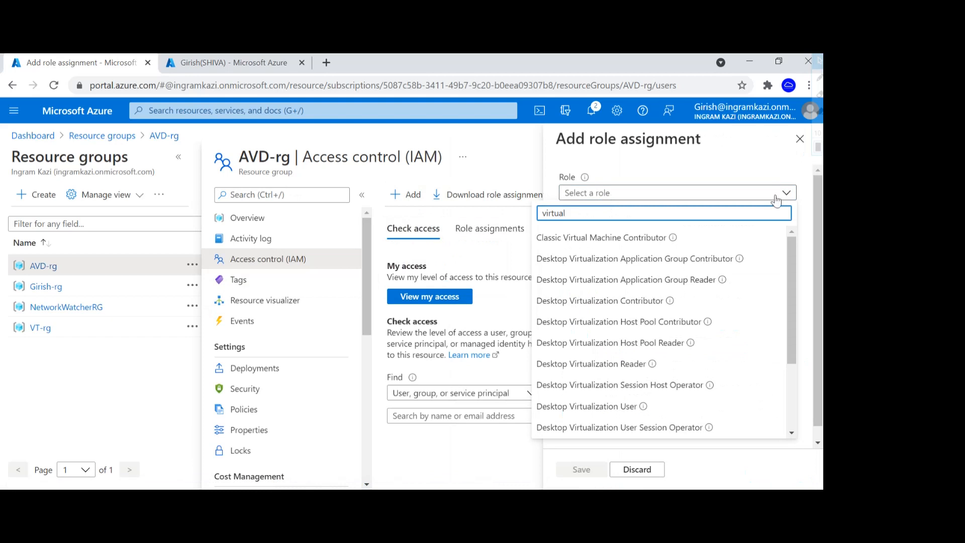
pyautogui.moveTo(792, 318); pyautogui.dragTo(785, 383)
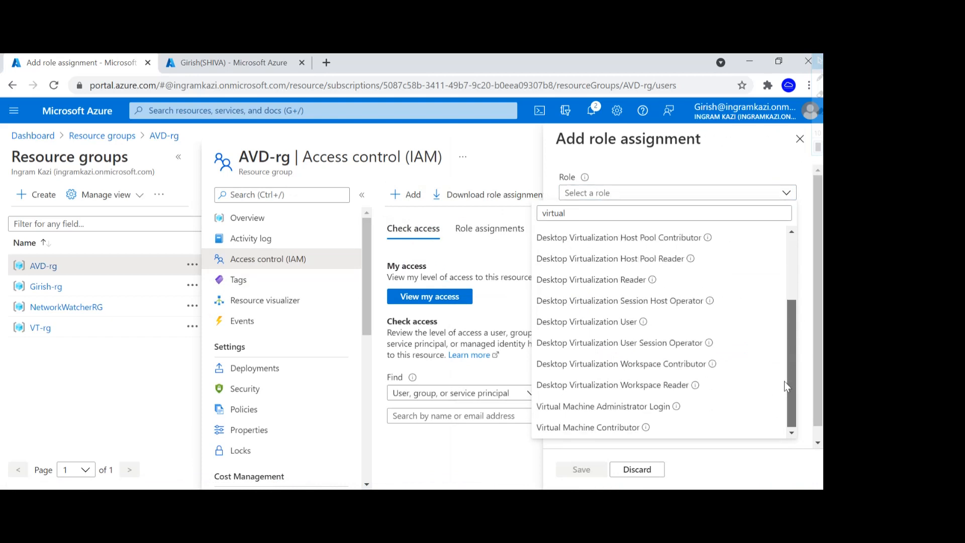
pyautogui.click(615, 411)
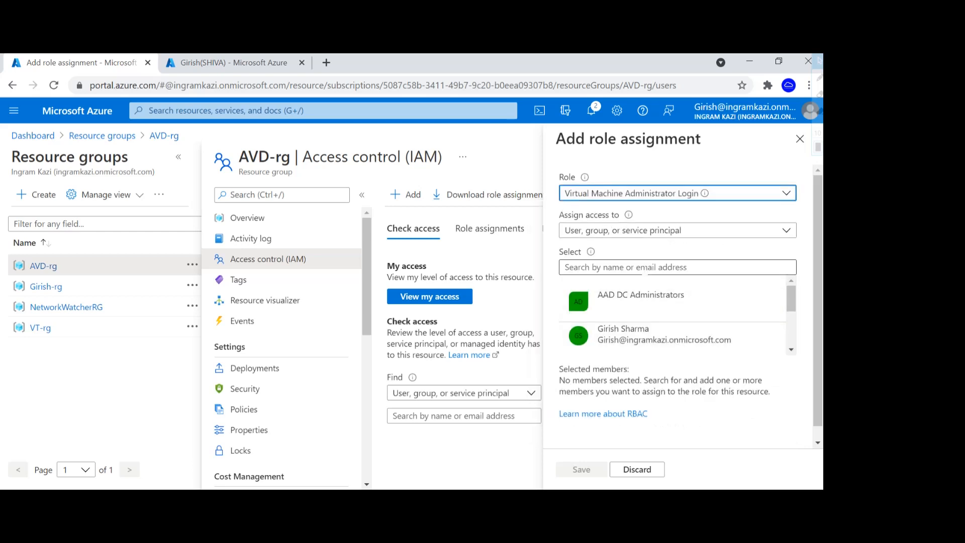
pyautogui.click(640, 337)
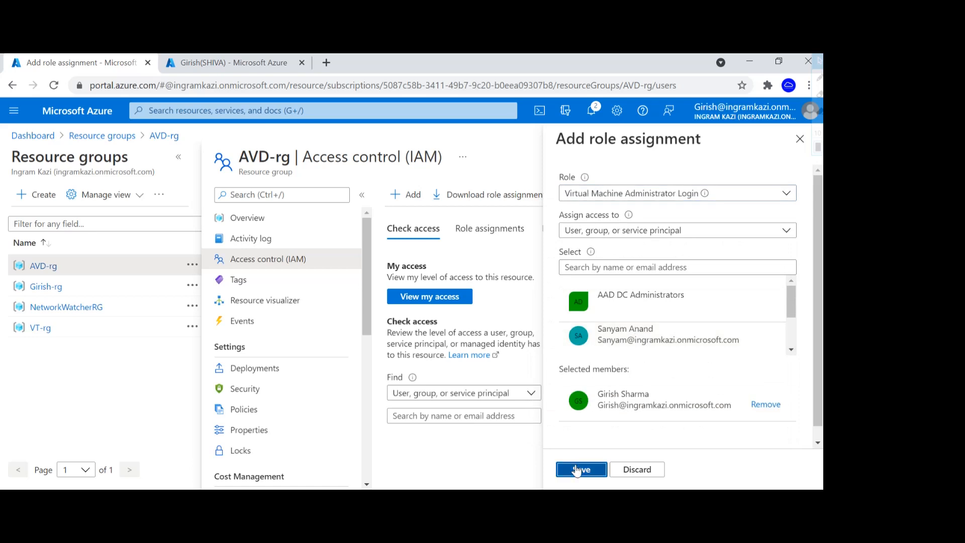
pyautogui.click(580, 470)
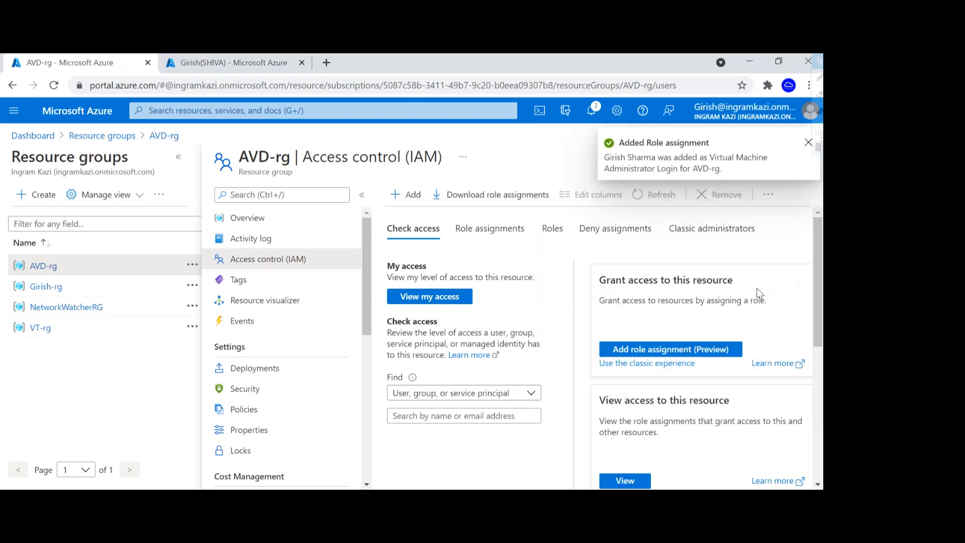
# Step: Assign the Virtual Machine User Login role on the AVD-rg resource group to user u1
pyautogui.click(413, 200)
pyautogui.click(446, 217)
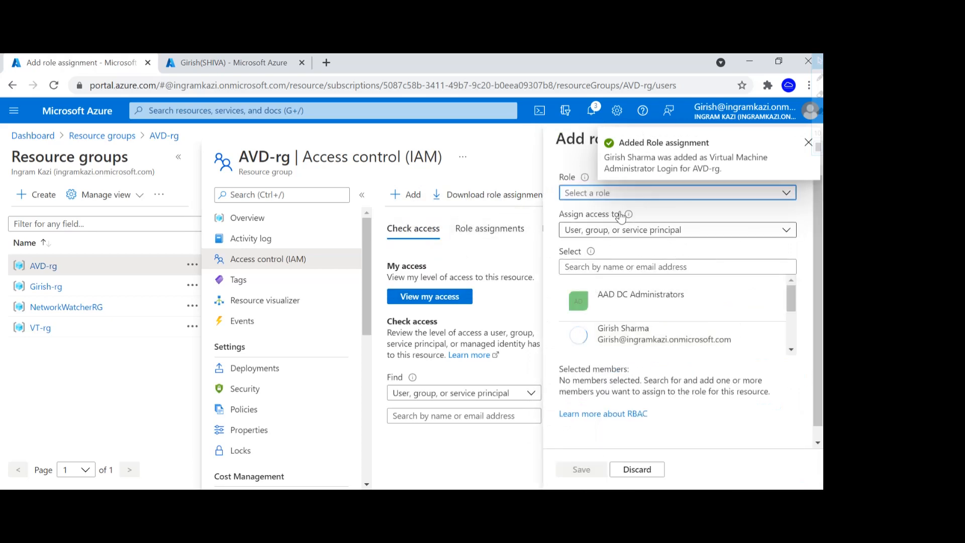
pyautogui.click(610, 193)
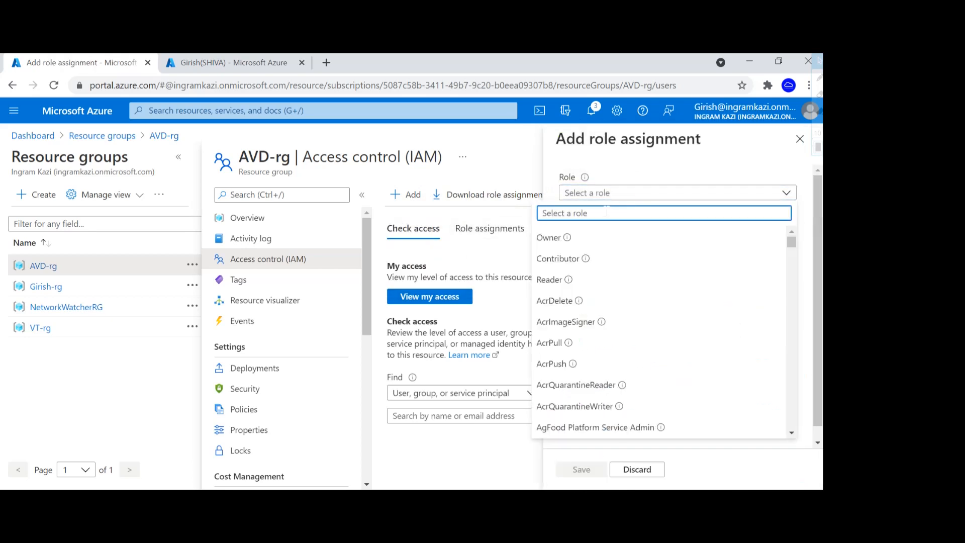
pyautogui.write('virtual')
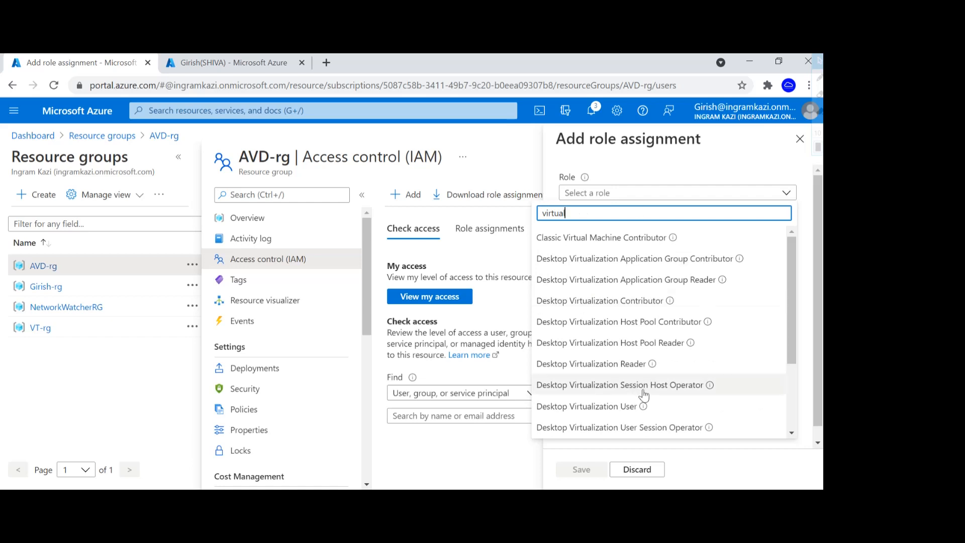
pyautogui.scroll(-2, 646, 384)
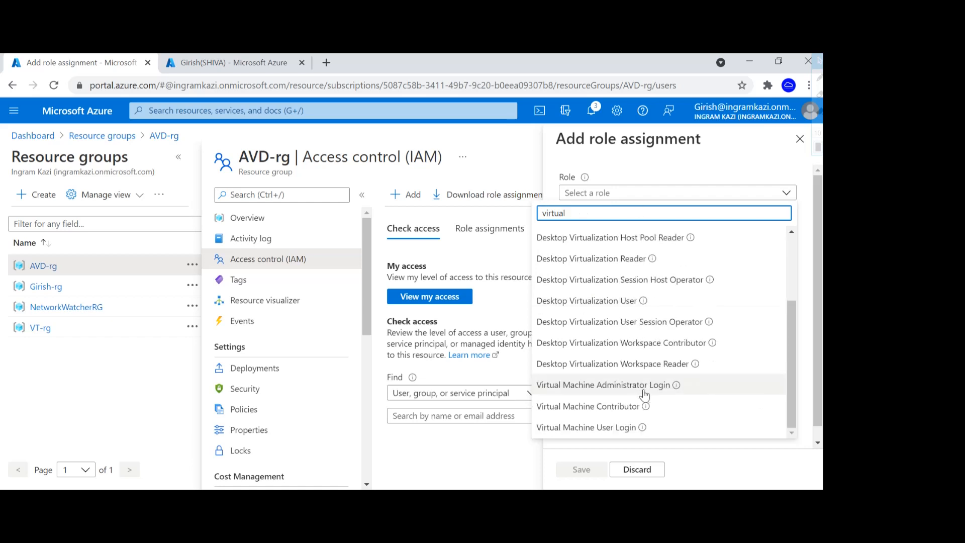
pyautogui.click(597, 427)
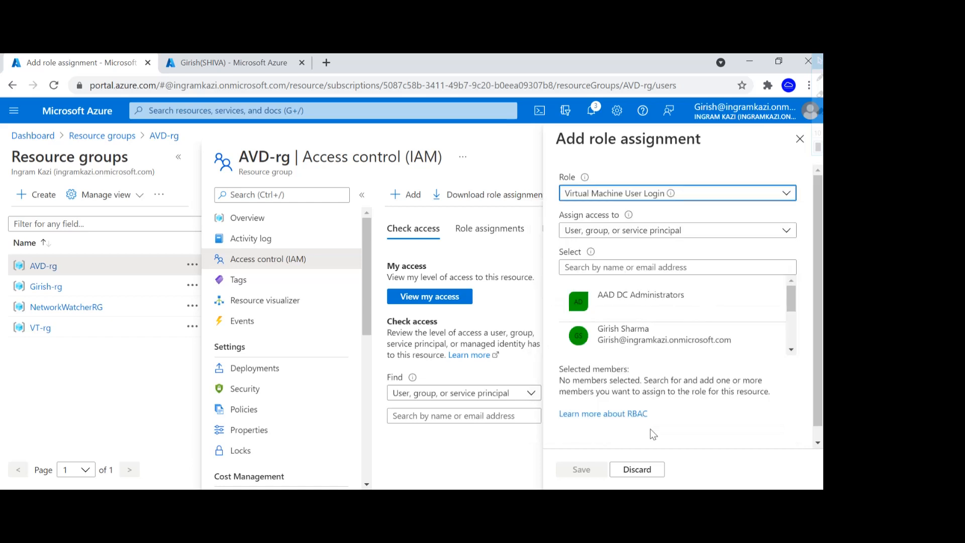
pyautogui.click(630, 267)
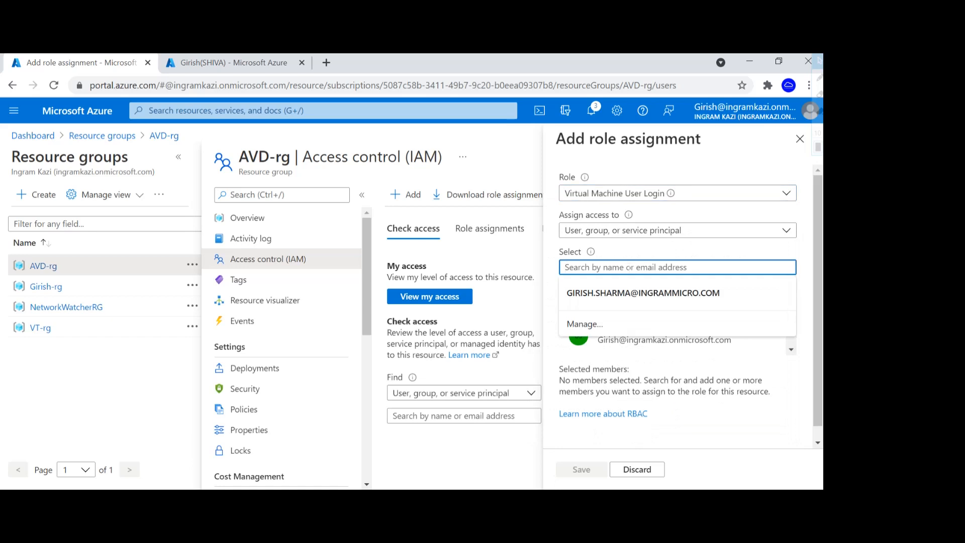
pyautogui.write('u')
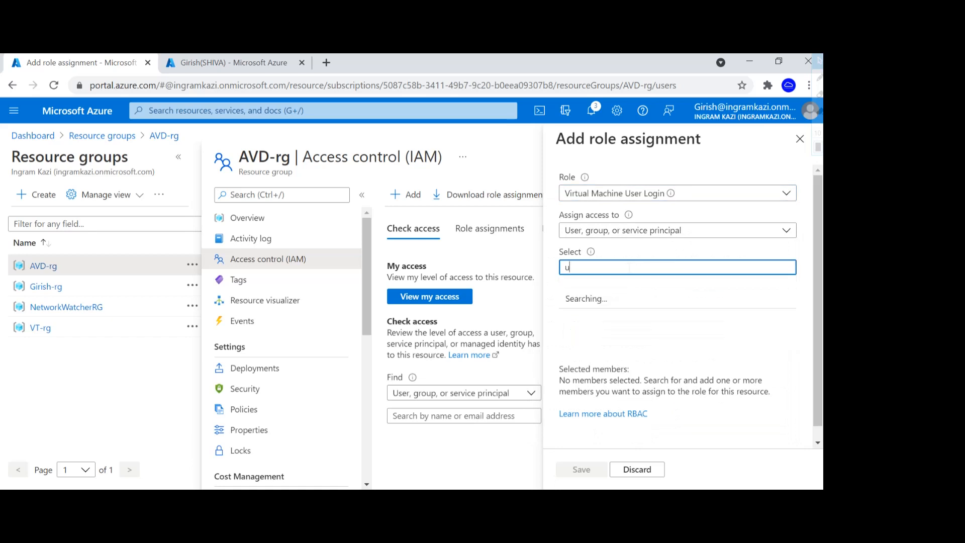
pyautogui.click(610, 302)
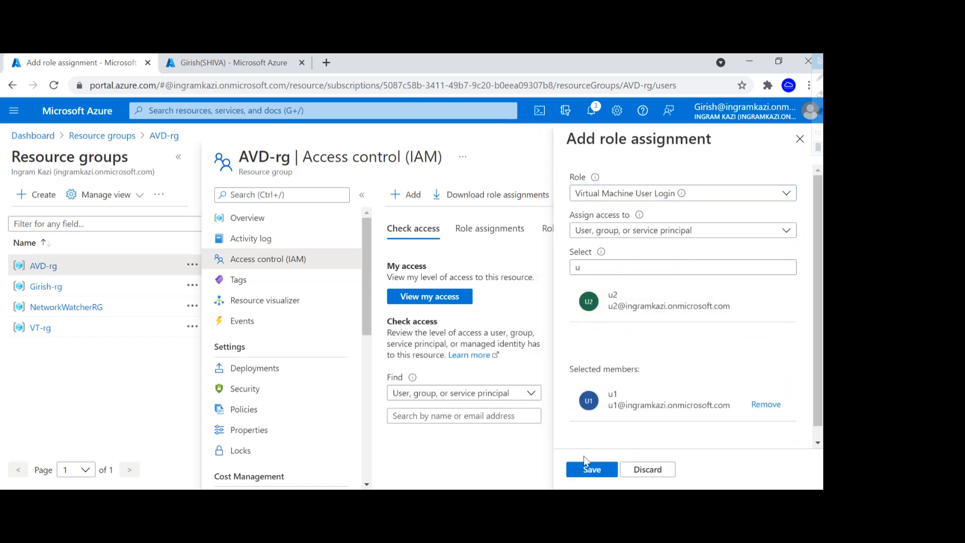
pyautogui.click(587, 470)
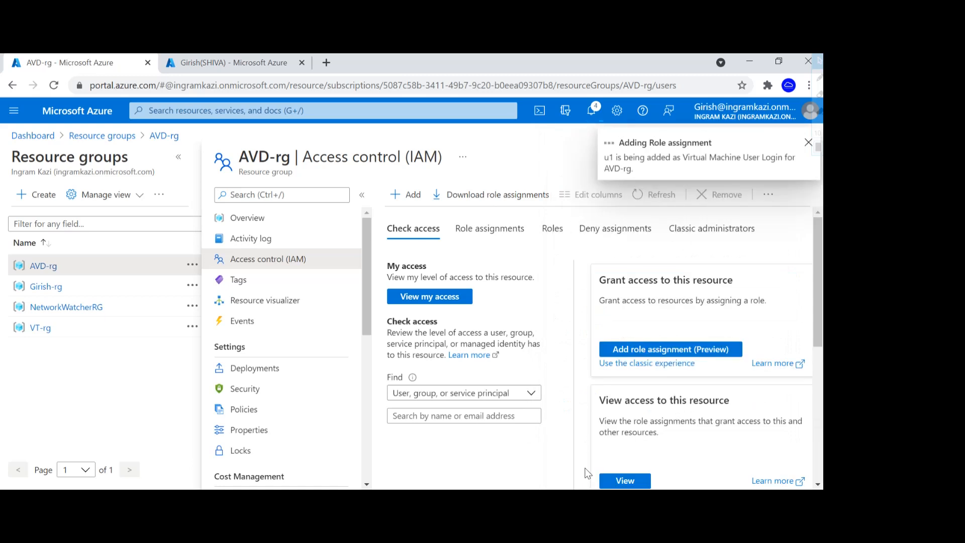
# Step: Assign the Virtual Machine User Login role on the AVD-rg resource group to user u2
pyautogui.click(406, 195)
pyautogui.click(436, 224)
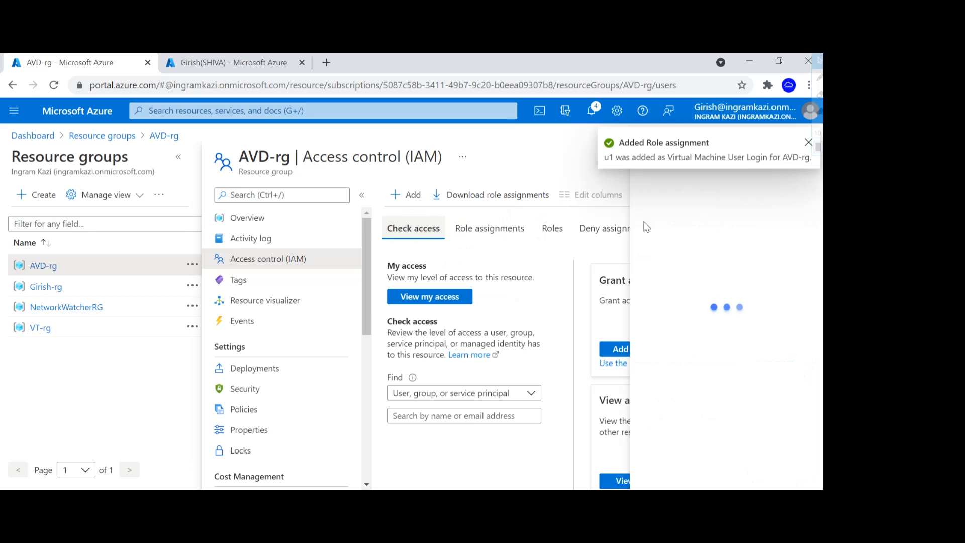
pyautogui.click(657, 193)
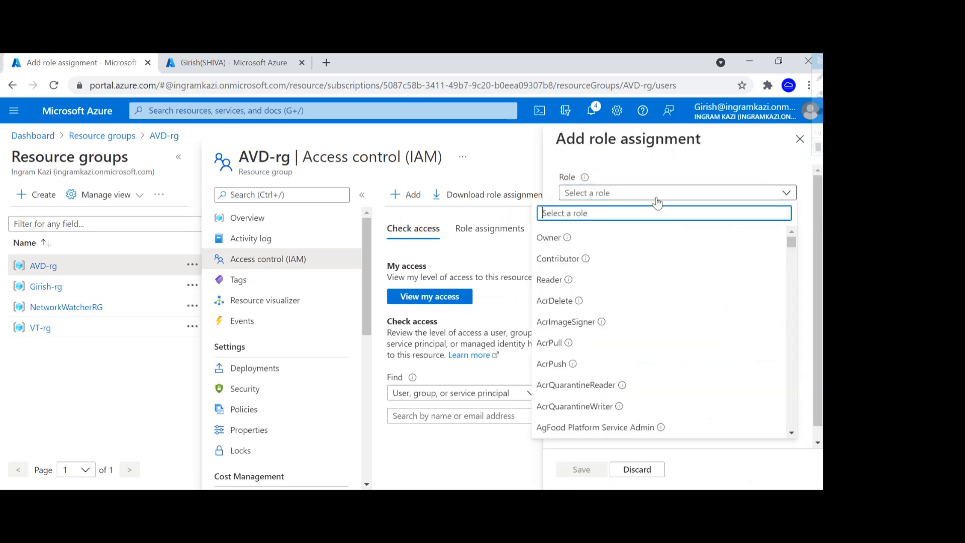
pyautogui.write('virtua')
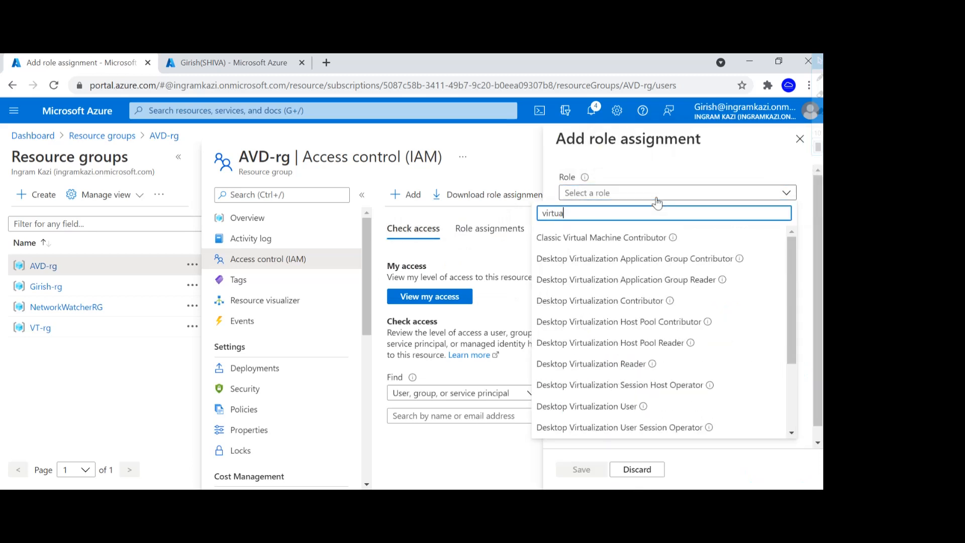
pyautogui.scroll(-3, 679, 345)
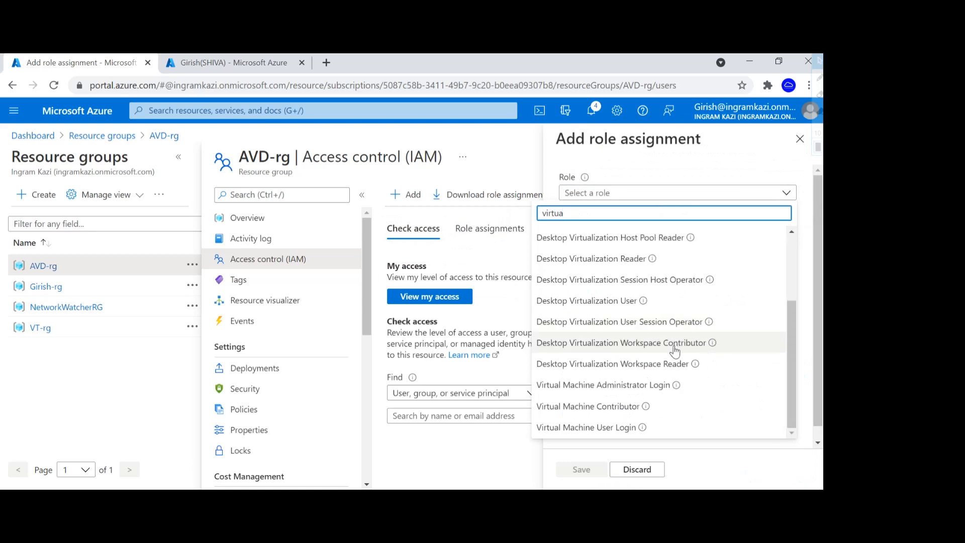
pyautogui.click(592, 428)
pyautogui.click(613, 267)
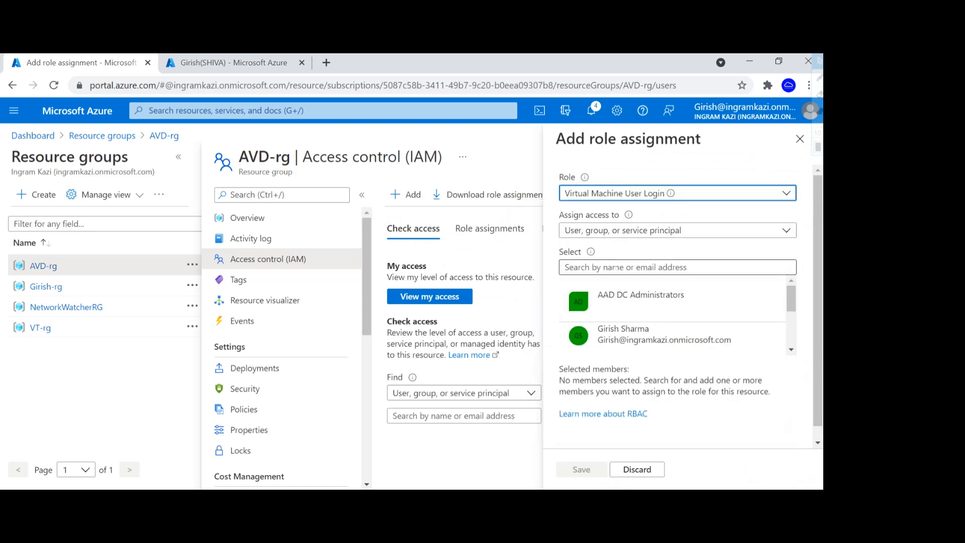
pyautogui.write('u2')
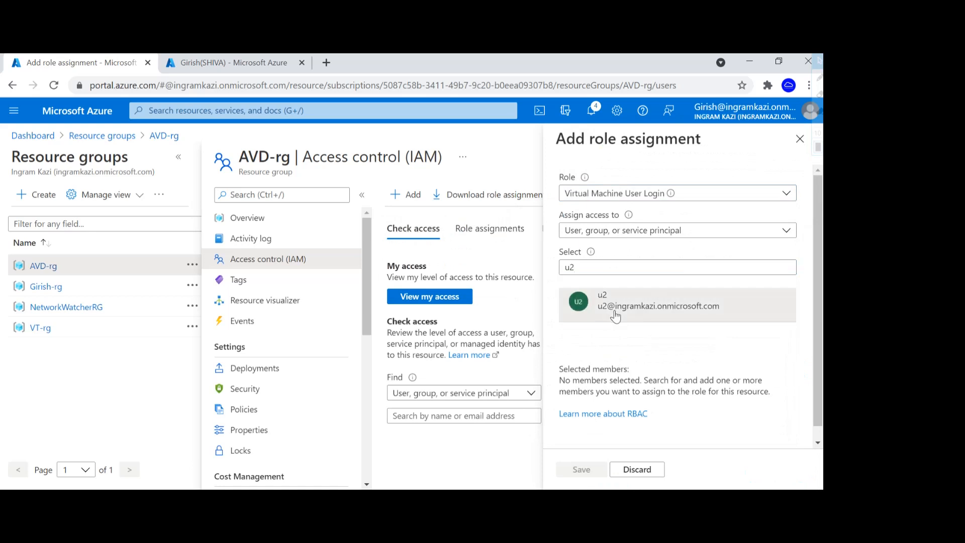
pyautogui.click(616, 316)
pyautogui.click(579, 470)
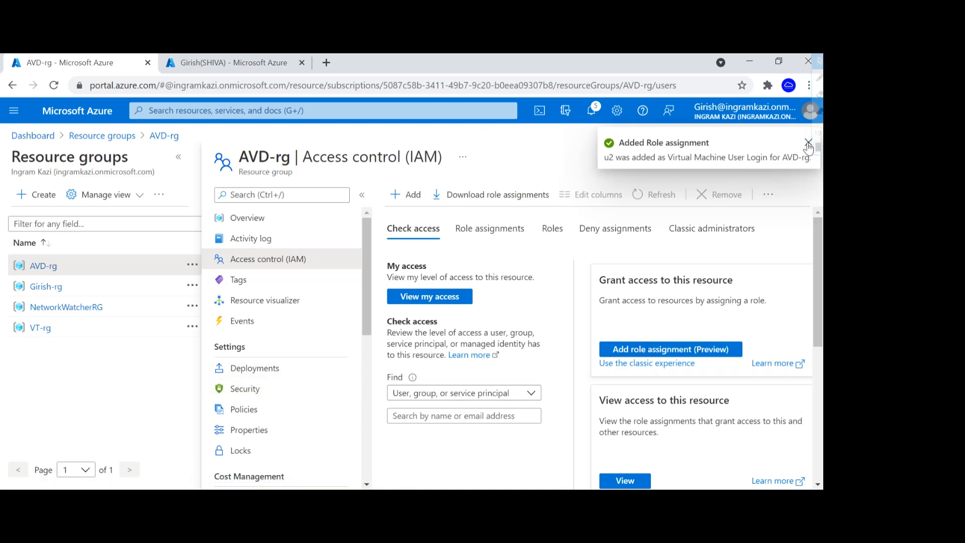
# Step: Open the session hosts of the AVD-HP host pool in Azure Virtual Desktop and start adding virtual machines
pyautogui.click(306, 112)
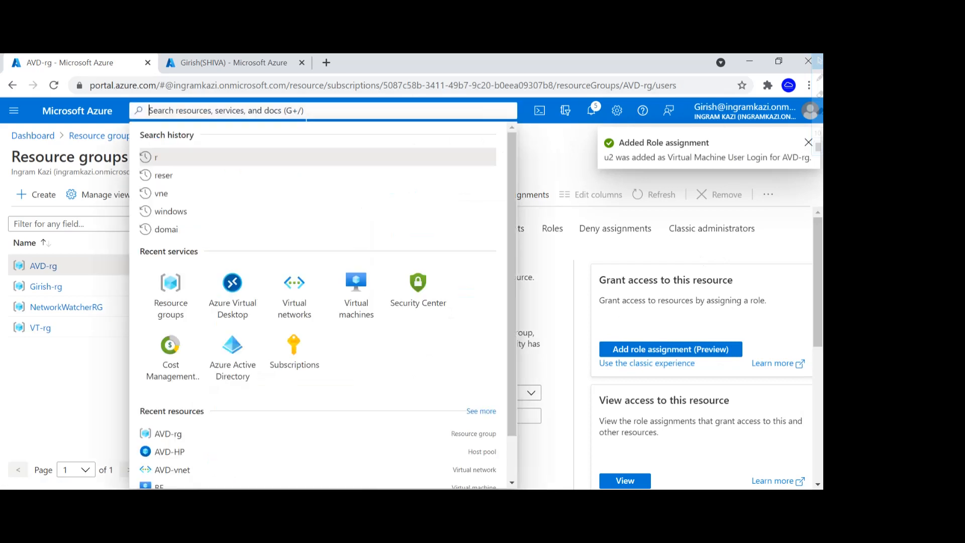
pyautogui.click(240, 304)
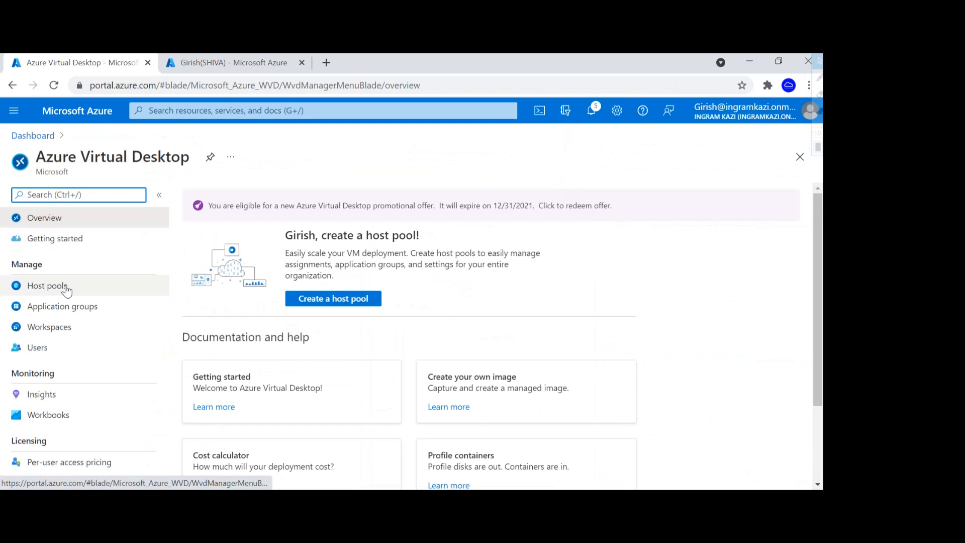
pyautogui.click(66, 290)
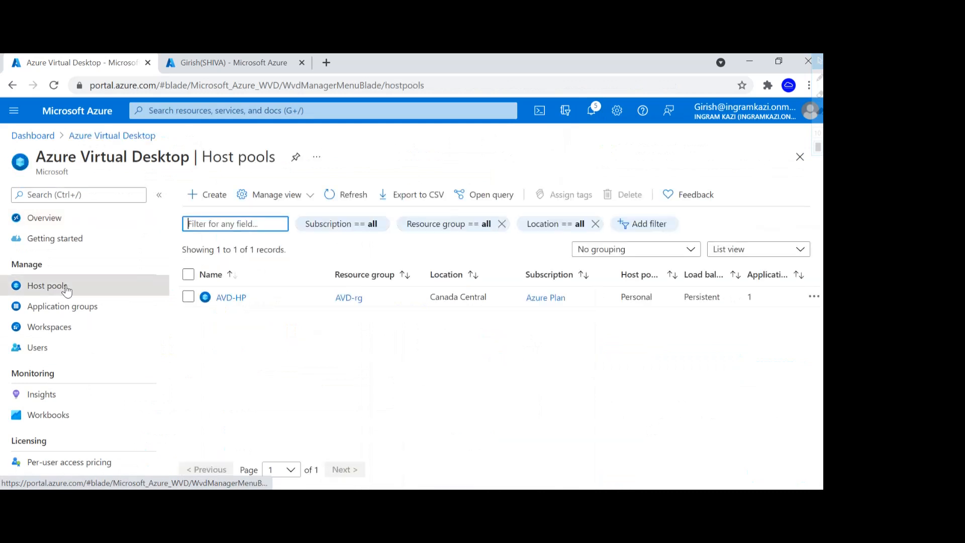
pyautogui.click(229, 300)
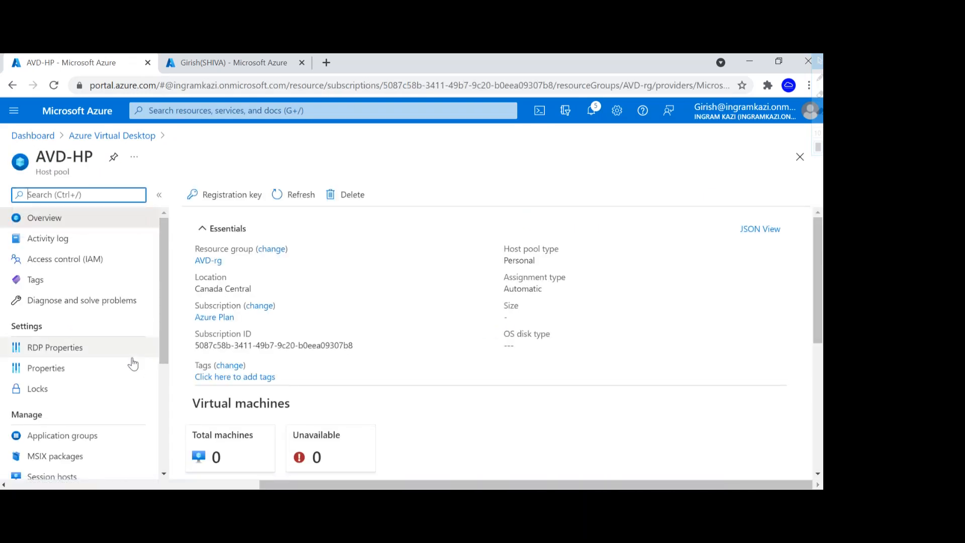
pyautogui.scroll(-3, 133, 362)
pyautogui.click(92, 353)
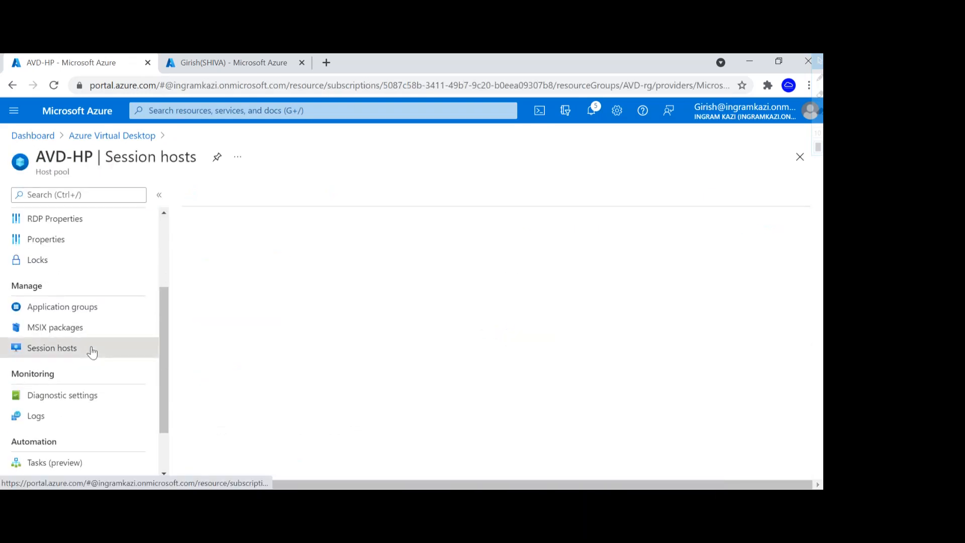
pyautogui.click(205, 196)
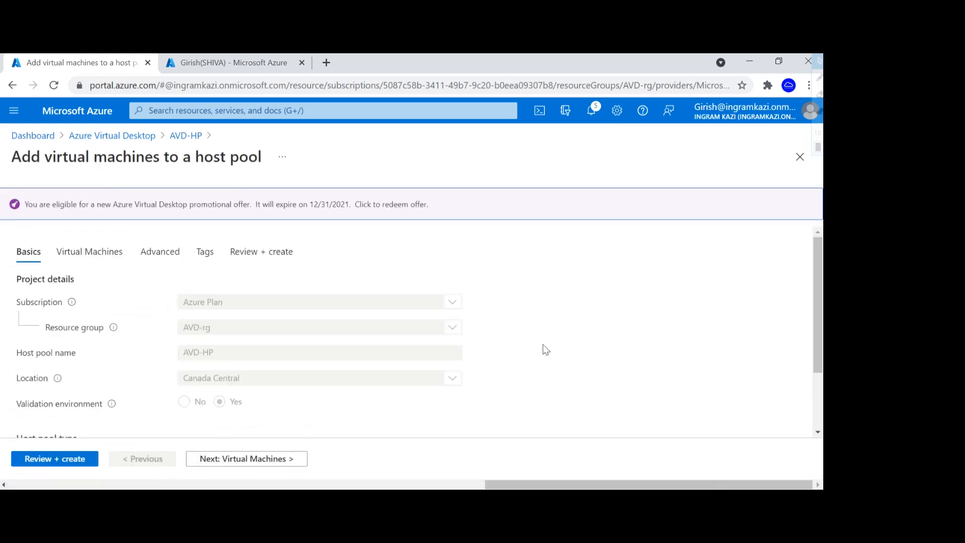
# Step: Set the session host name prefix to AVD and the availability option to No infrastructure redundancy required
pyautogui.scroll(-2, 543, 344)
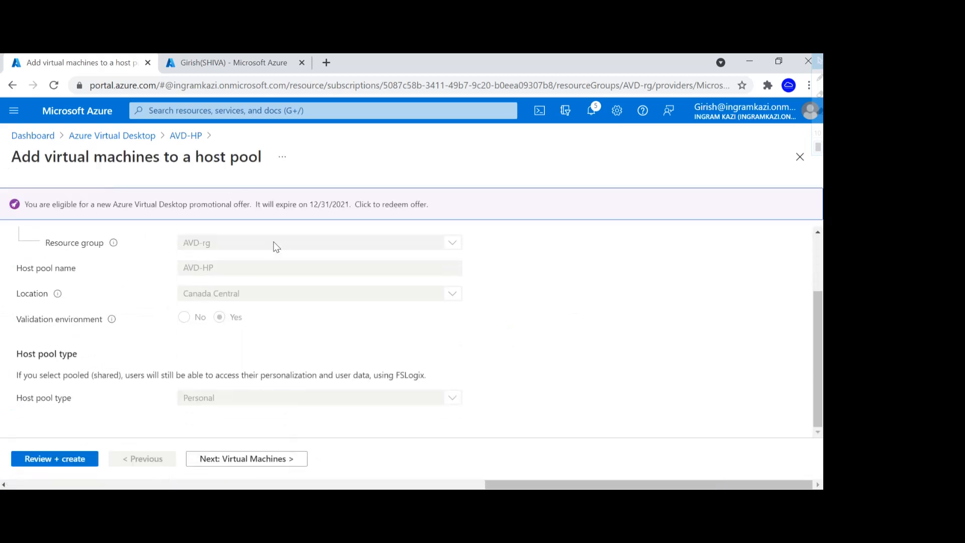
pyautogui.click(241, 458)
pyautogui.scroll(-2, 311, 395)
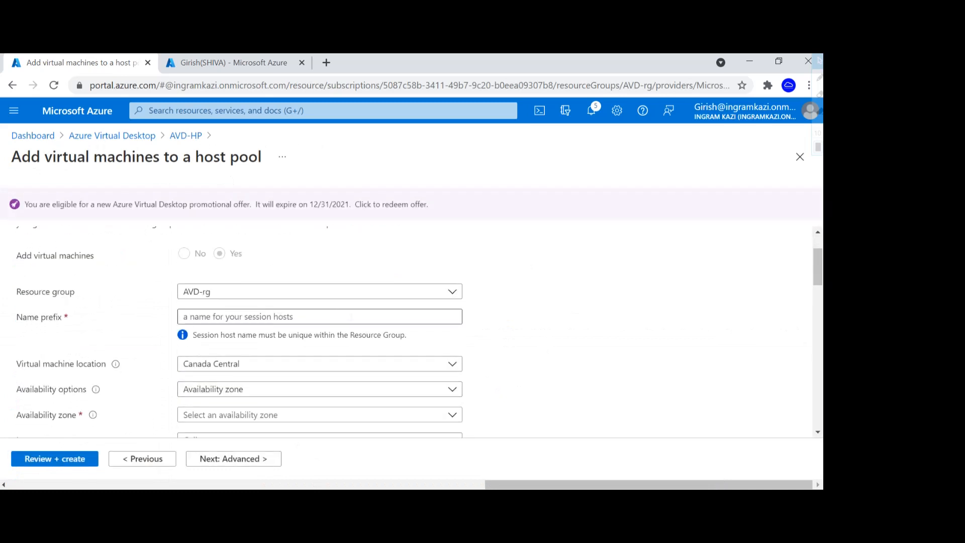
pyautogui.click(440, 317)
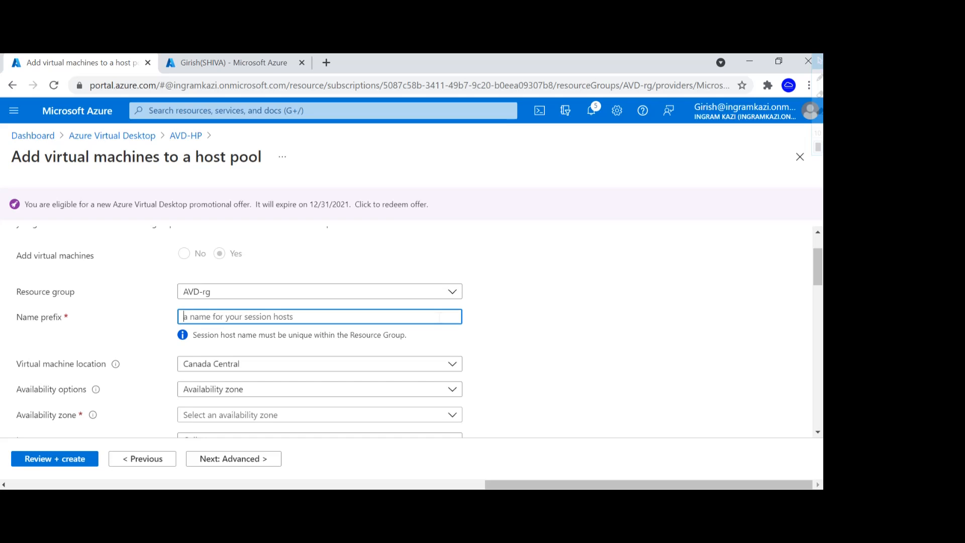
pyautogui.write('AVD')
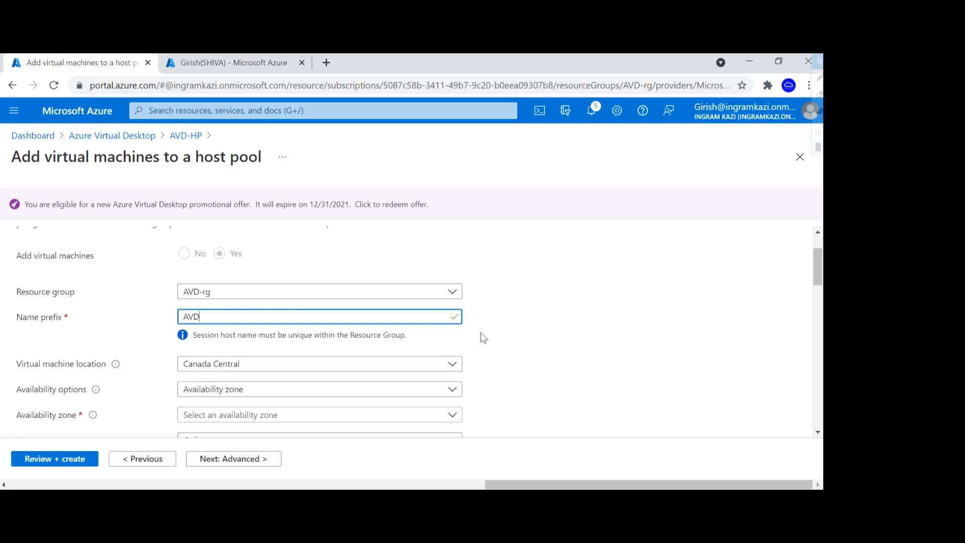
pyautogui.scroll(-1, 481, 338)
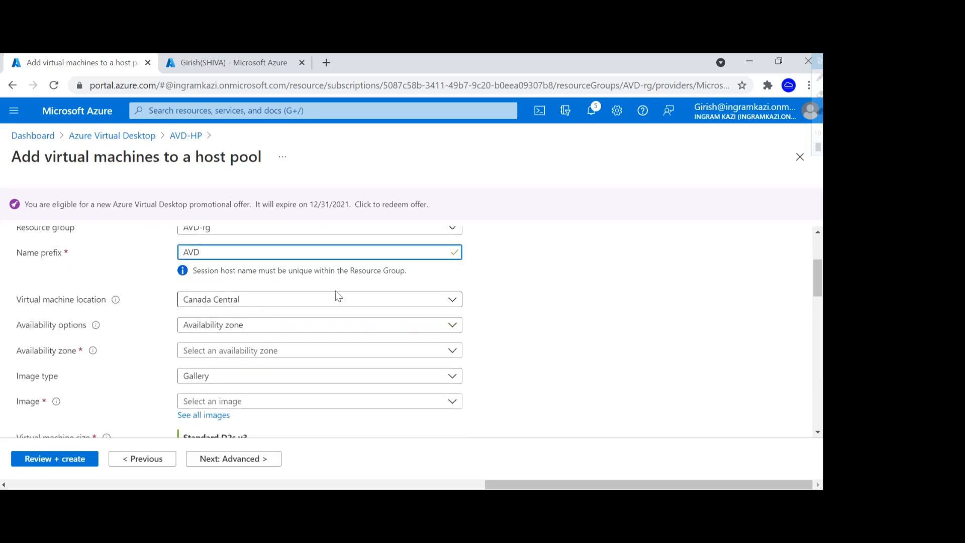
pyautogui.click(323, 325)
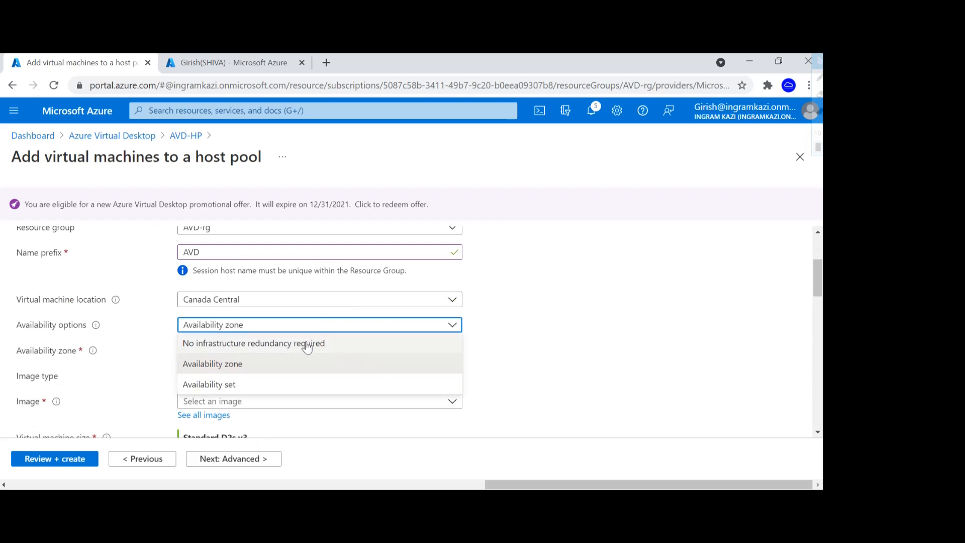
pyautogui.click(306, 344)
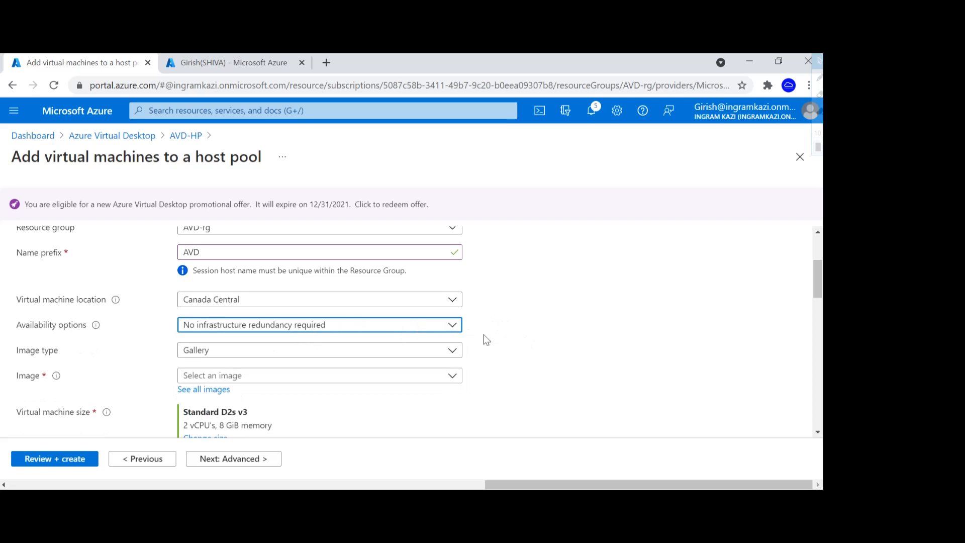
# Step: Choose the Windows 10 Enterprise, Version 20H2 (GEN2) image and the DS1_v2 size for the virtual machines
pyautogui.scroll(-2, 485, 339)
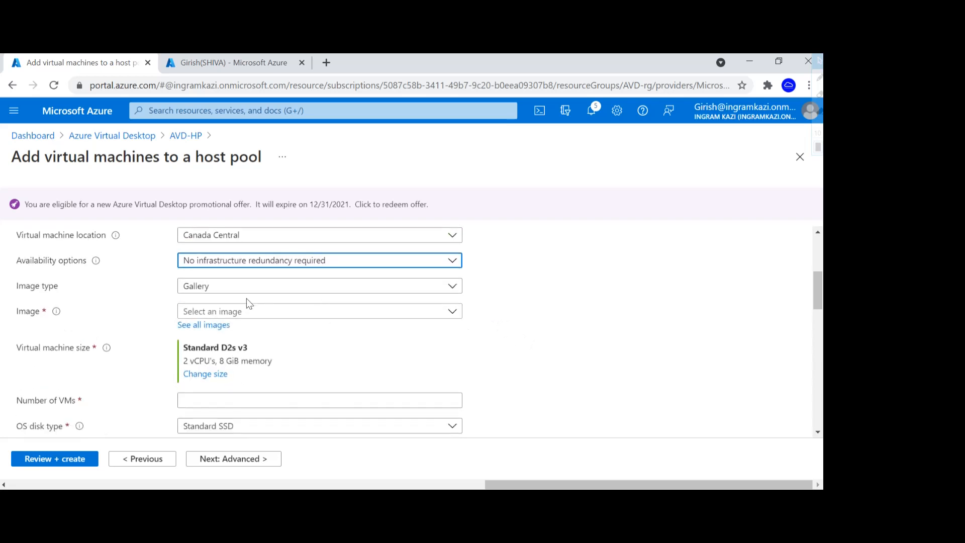
pyautogui.click(275, 312)
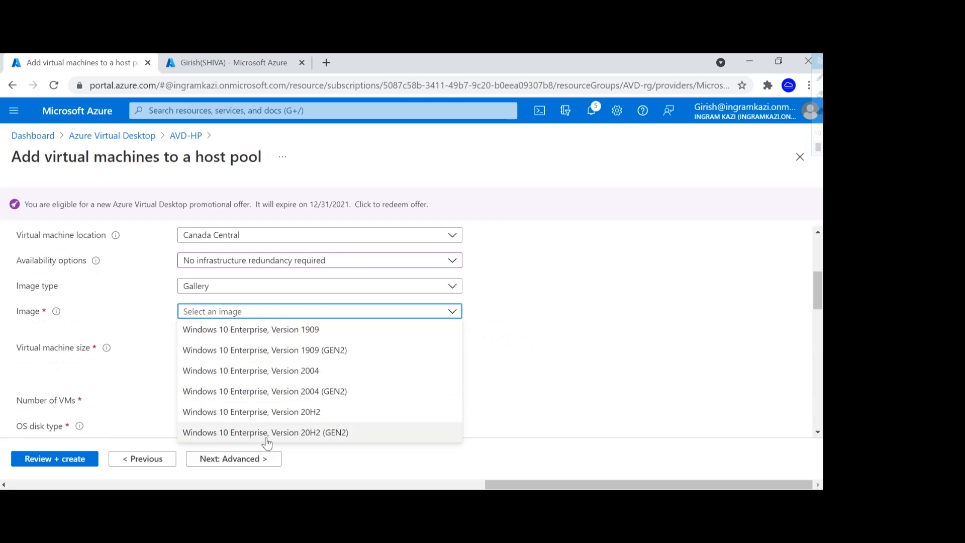
pyautogui.click(297, 437)
pyautogui.scroll(-2, 533, 360)
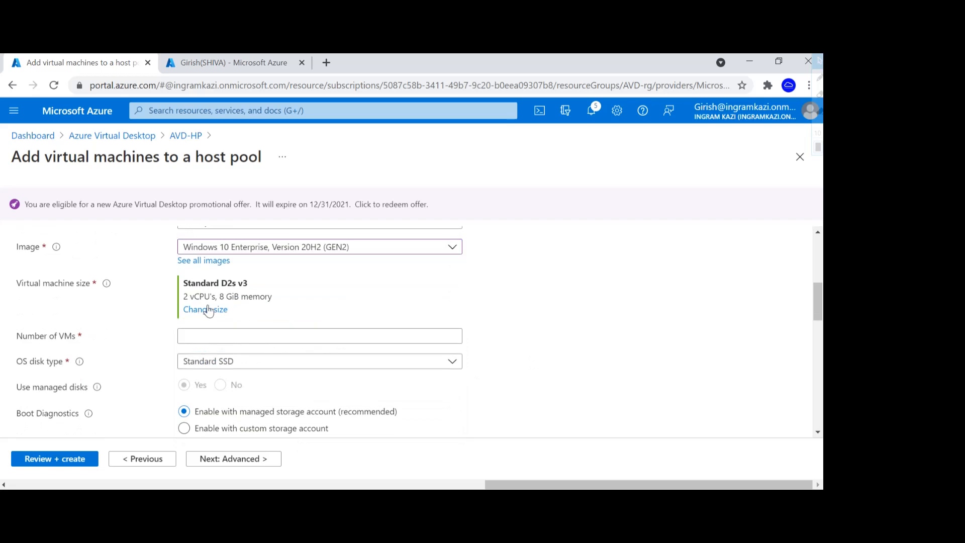
pyautogui.click(206, 310)
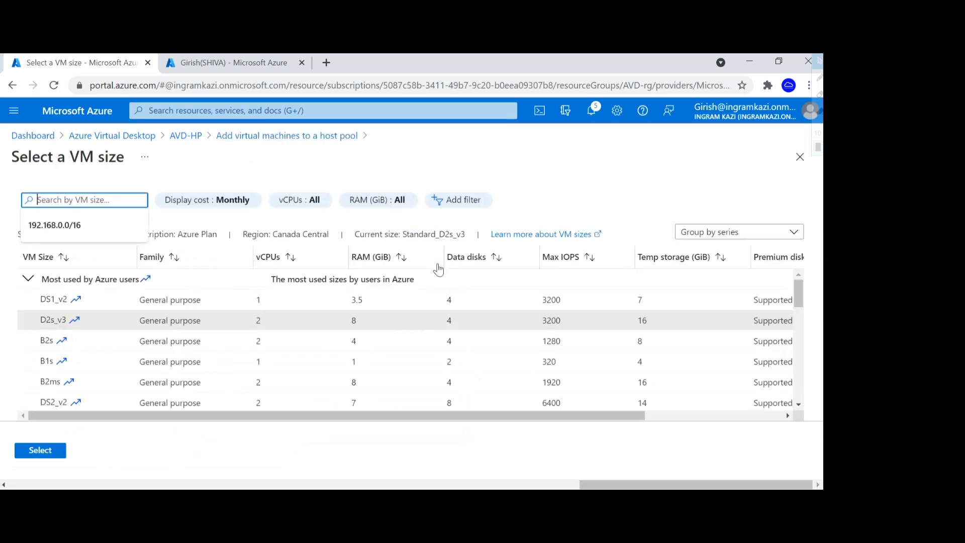
pyautogui.click(157, 301)
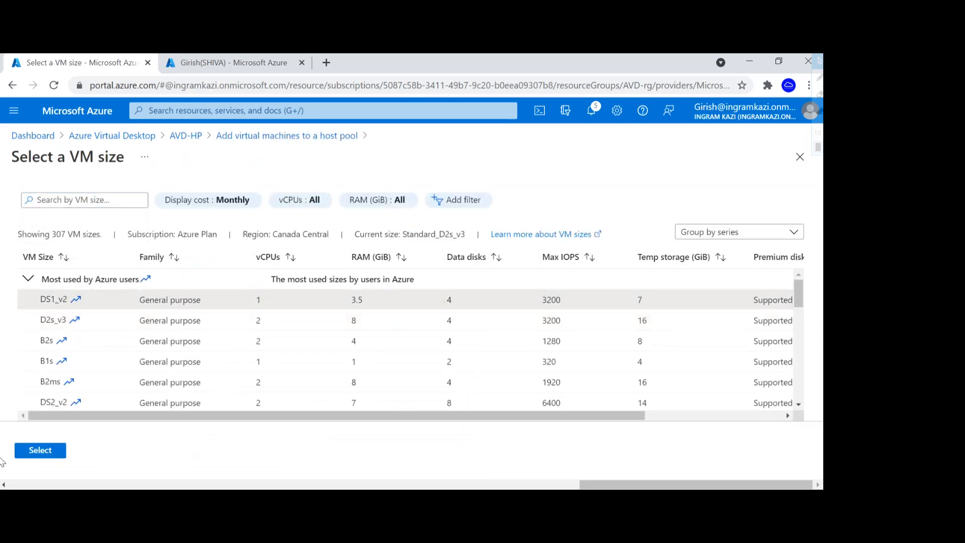
pyautogui.click(40, 457)
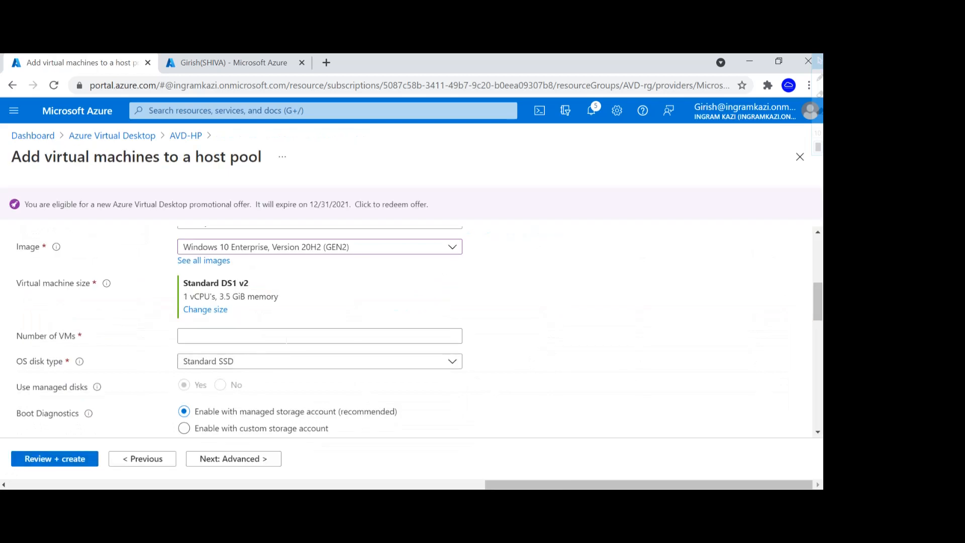
# Step: Set the number of VMs to 2 and the OS disk type to Standard HDD
pyautogui.click(279, 336)
pyautogui.write('2')
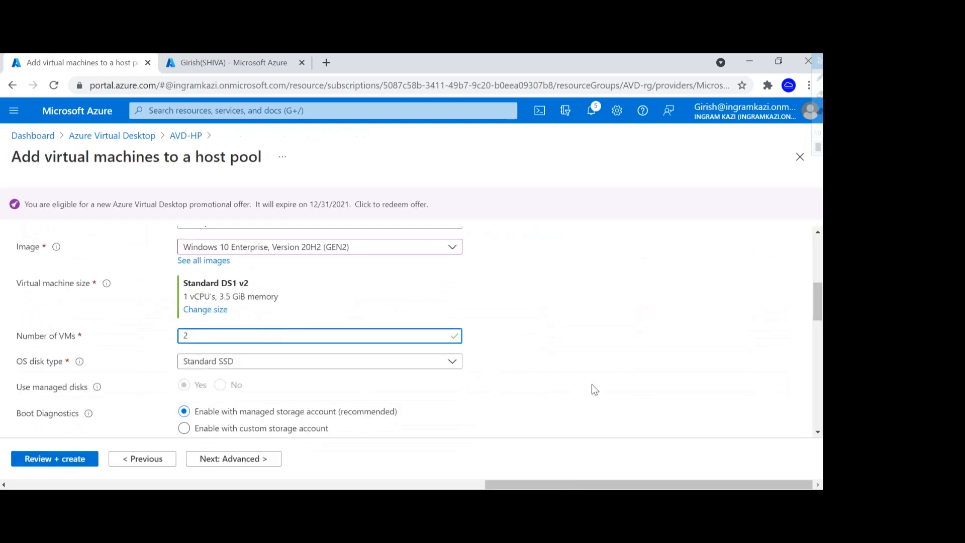
pyautogui.click(416, 362)
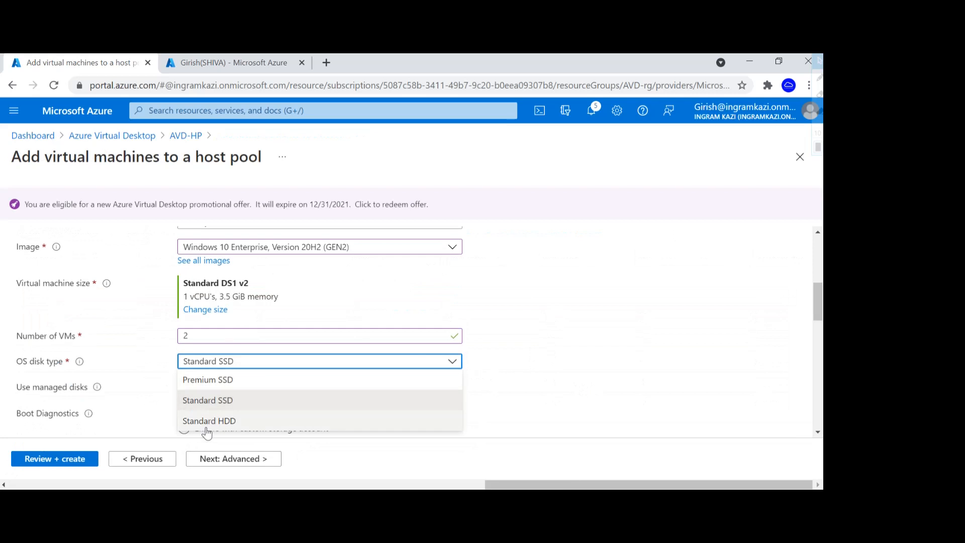
pyautogui.click(221, 426)
# Step: Disable boot diagnostics and connect the virtual machines to the AVD-vnet virtual network
pyautogui.scroll(-3, 566, 349)
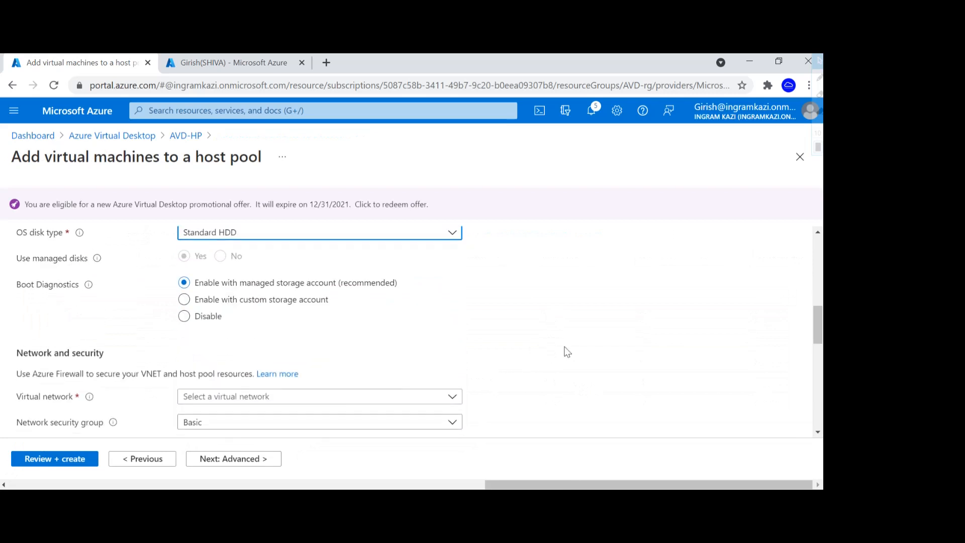
pyautogui.click(187, 320)
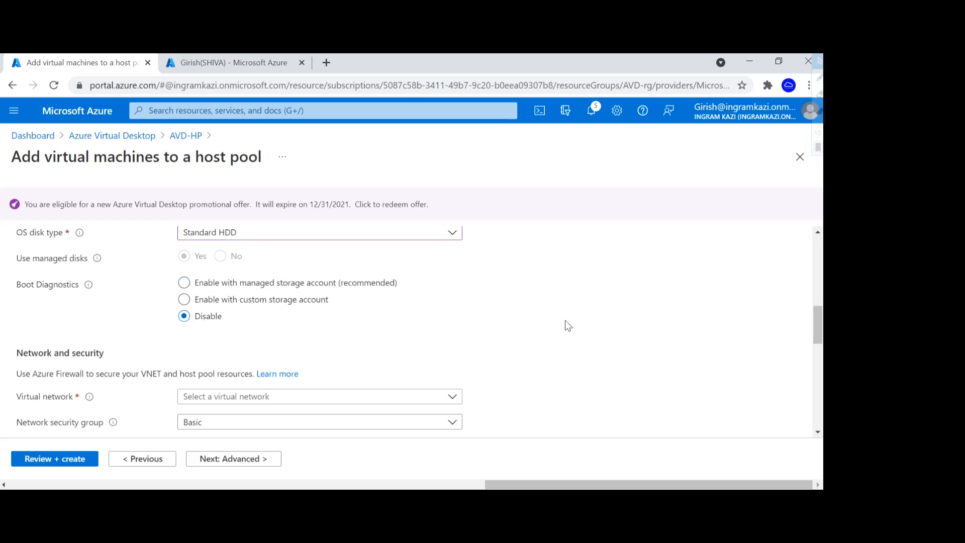
pyautogui.scroll(-3, 566, 327)
pyautogui.click(332, 271)
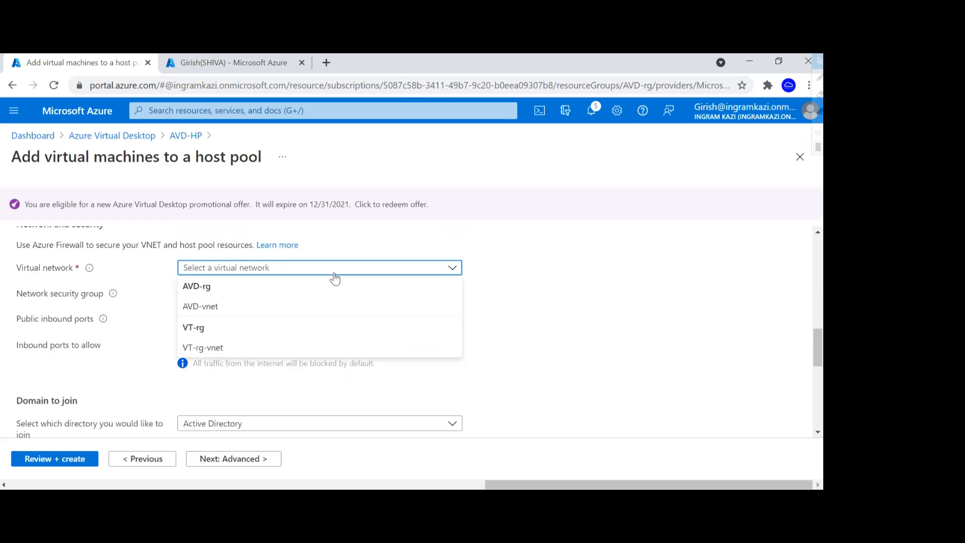
pyautogui.click(197, 312)
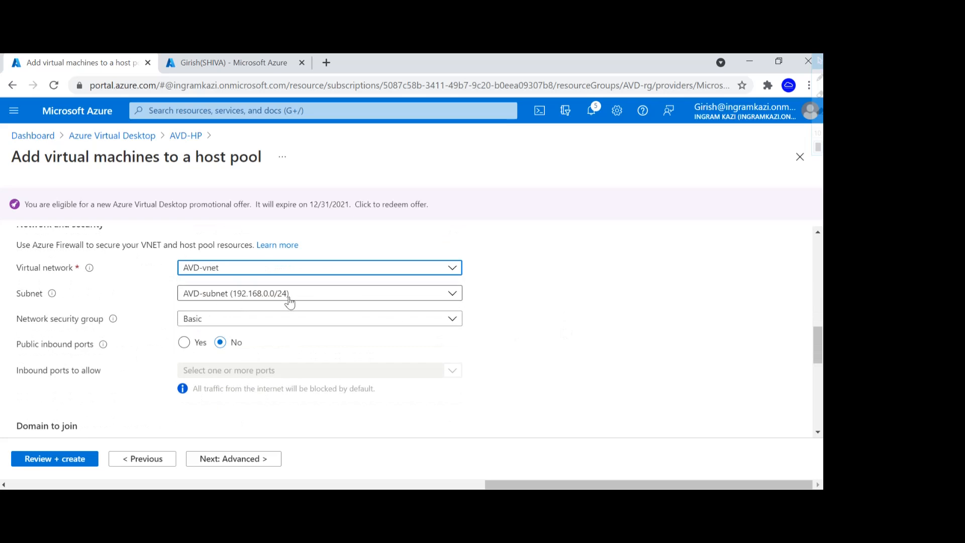
# Step: Set the directory the virtual machines join to Azure Active Directory
pyautogui.scroll(-2, 287, 301)
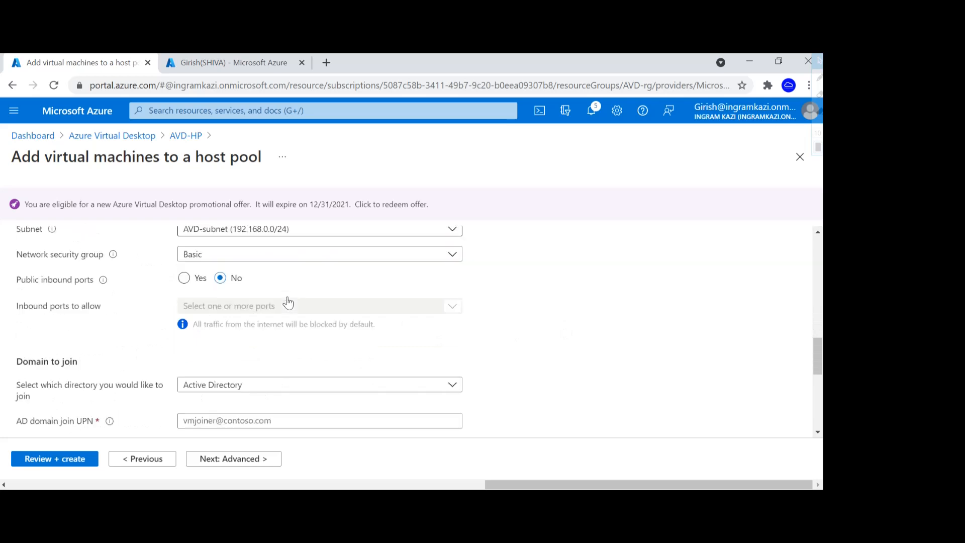
pyautogui.scroll(-3, 282, 327)
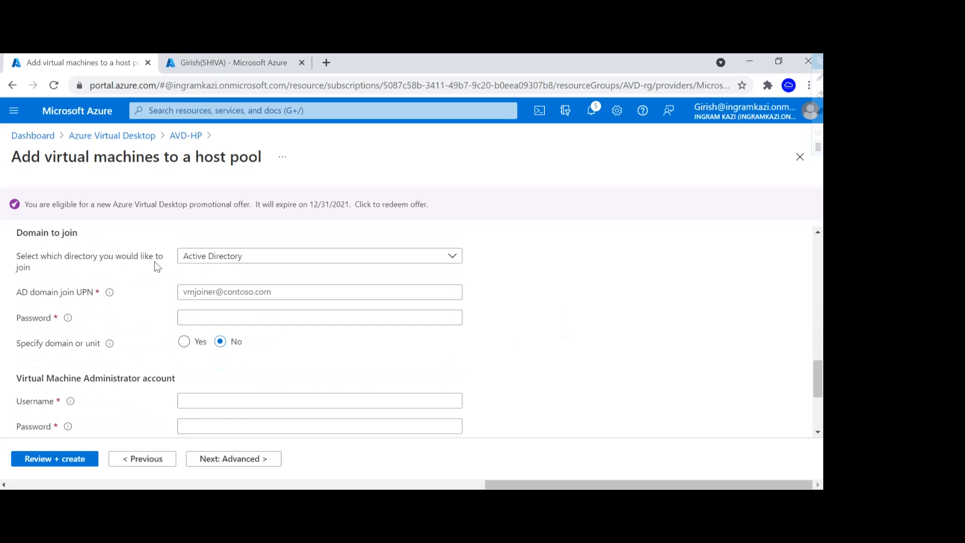
pyautogui.scroll(2, 17, 232)
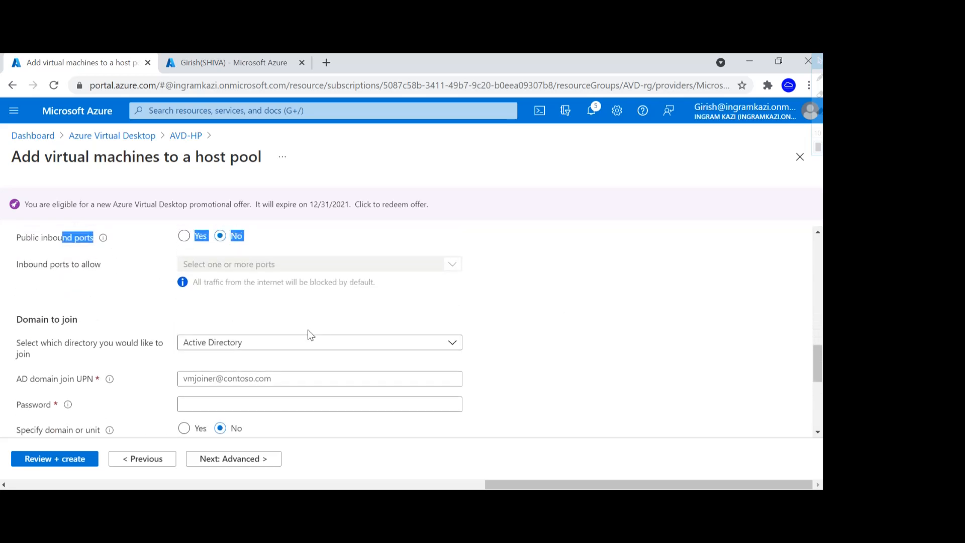
pyautogui.click(332, 349)
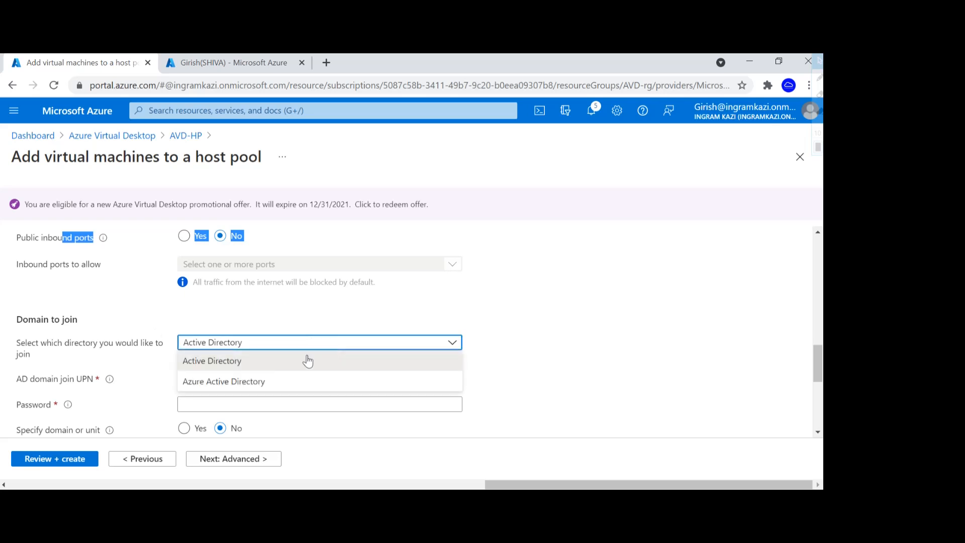
pyautogui.click(227, 382)
# Step: Fill in the virtual machine administrator account with the administrator's username, and enter and confirm the account password
pyautogui.scroll(-3, 517, 339)
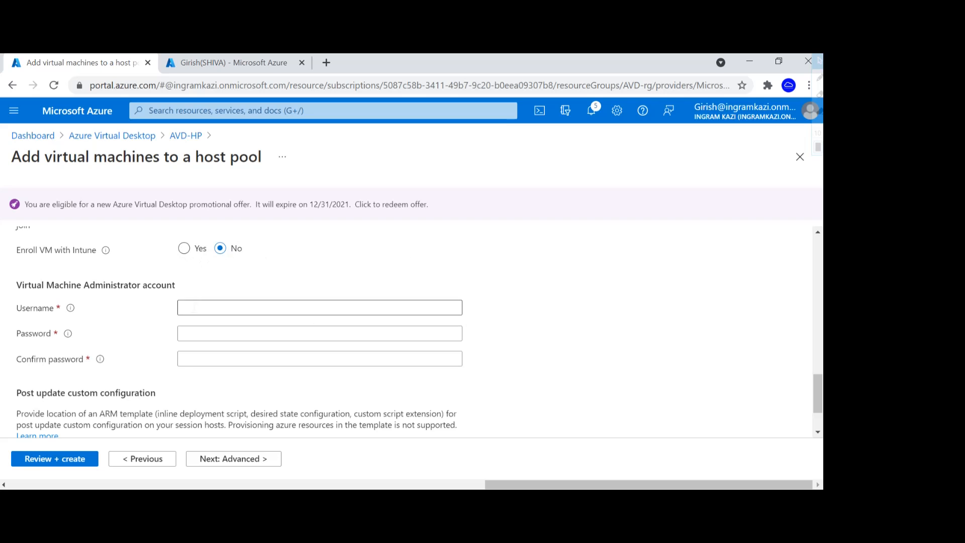
pyautogui.click(234, 304)
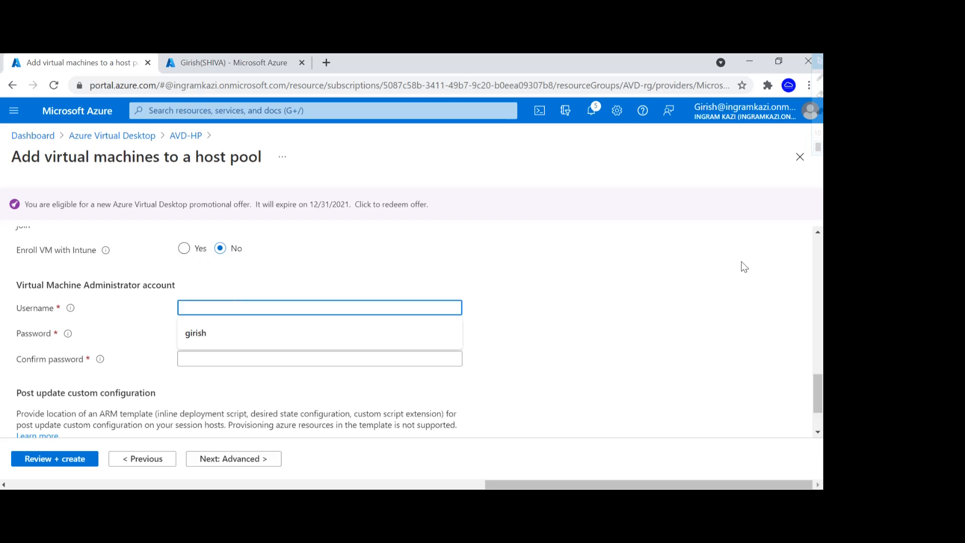
pyautogui.click(346, 333)
pyautogui.click(351, 333)
pyautogui.write('••')
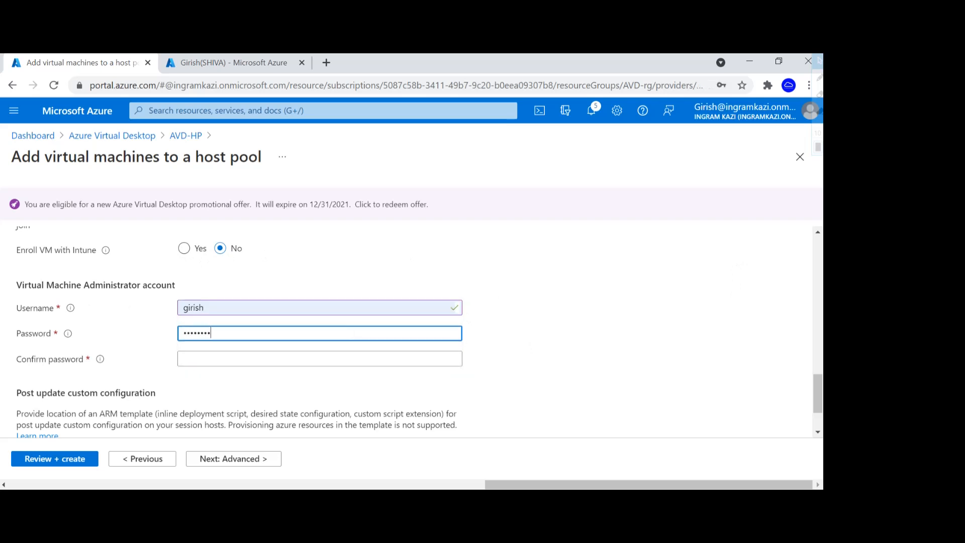
pyautogui.write('••••••••••')
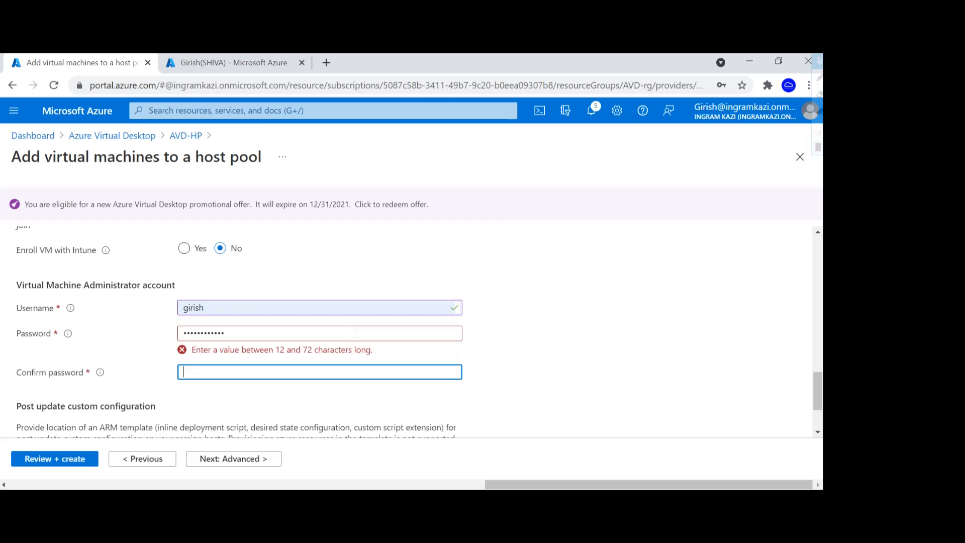
pyautogui.write('•')
pyautogui.press('Tab')
pyautogui.write('••')
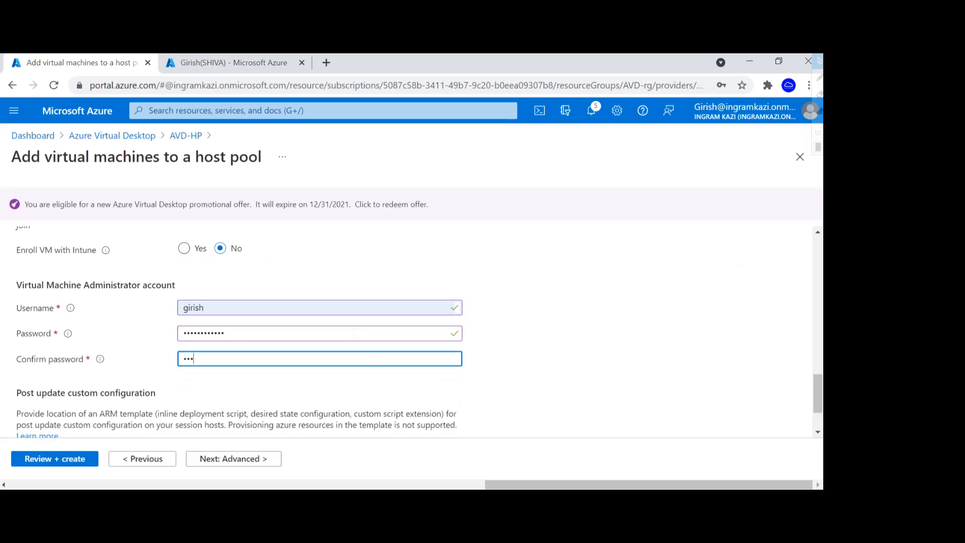
pyautogui.write('••••••••••')
# Step: Keep the advanced diagnostics settings off, then validate the configuration and create the virtual machines in the host pool
pyautogui.scroll(-2, 355, 228)
pyautogui.click(226, 459)
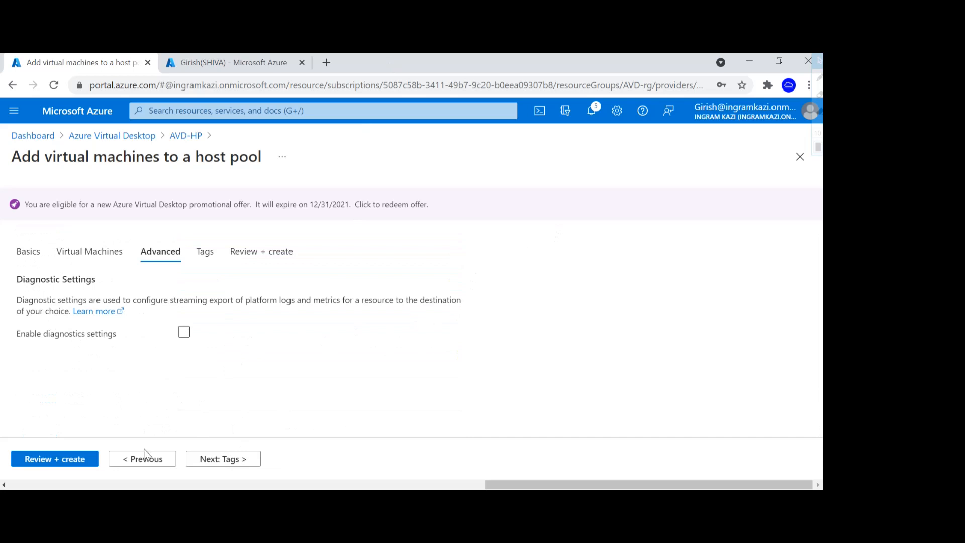
pyautogui.click(71, 459)
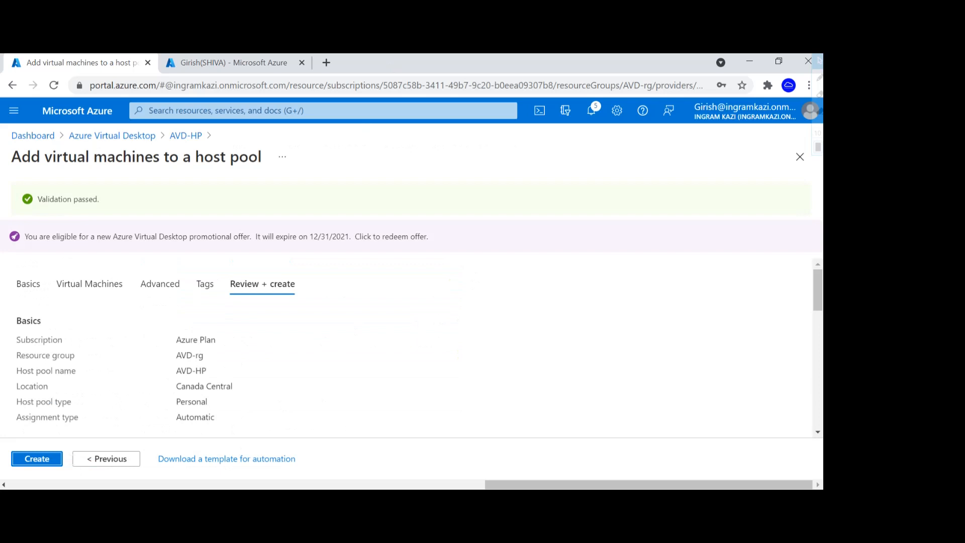
pyautogui.click(47, 461)
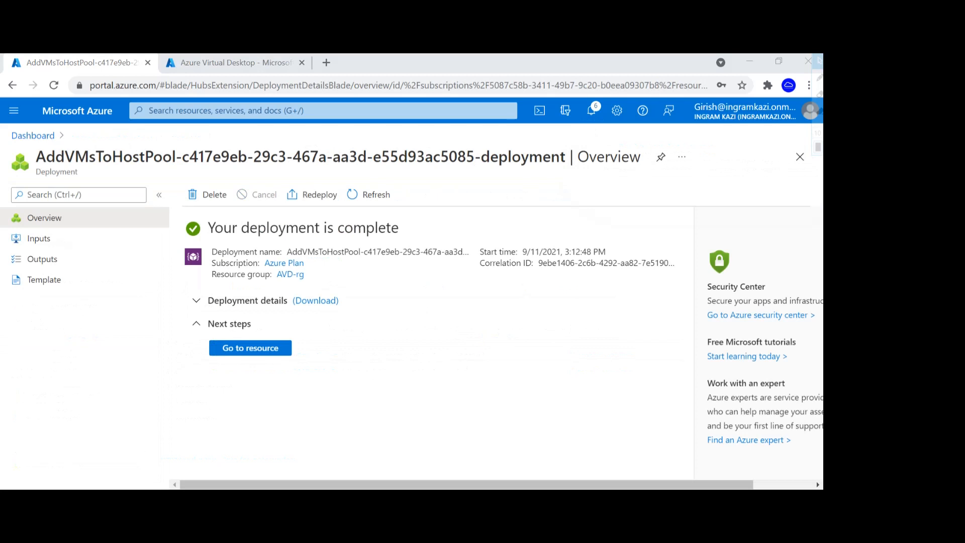
# Step: Open the user assignments of the AVD-HP-DAG application group in the other Azure Virtual Desktop browser tab
pyautogui.click(228, 64)
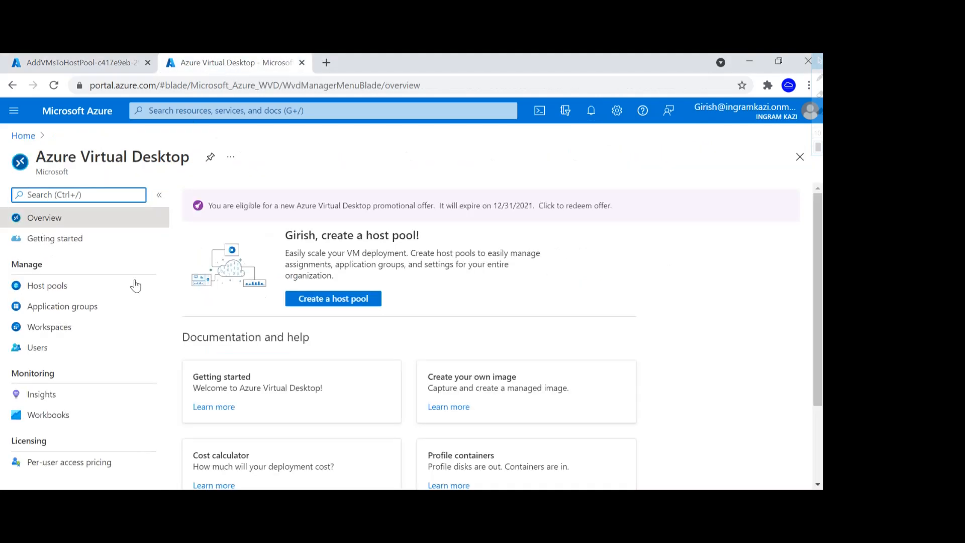
pyautogui.click(73, 310)
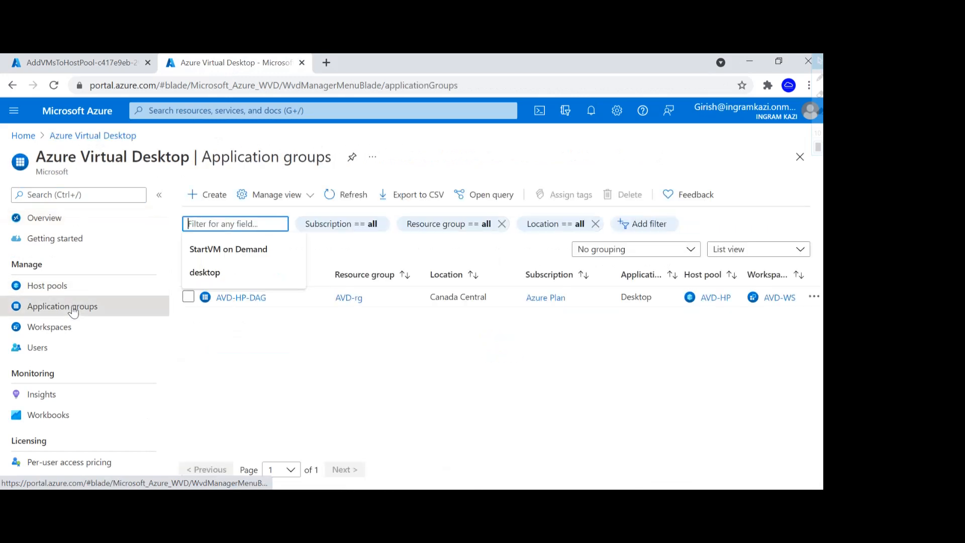
pyautogui.click(255, 301)
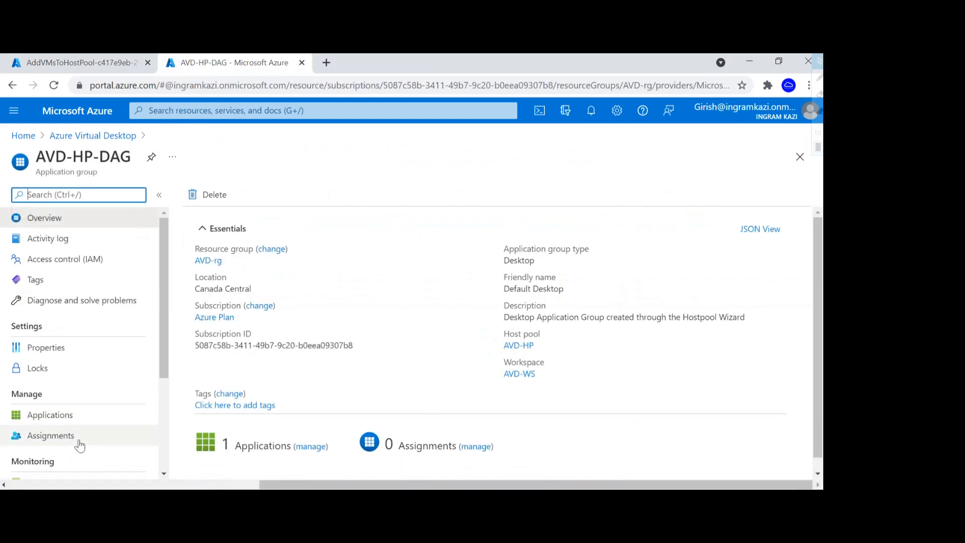
pyautogui.click(80, 441)
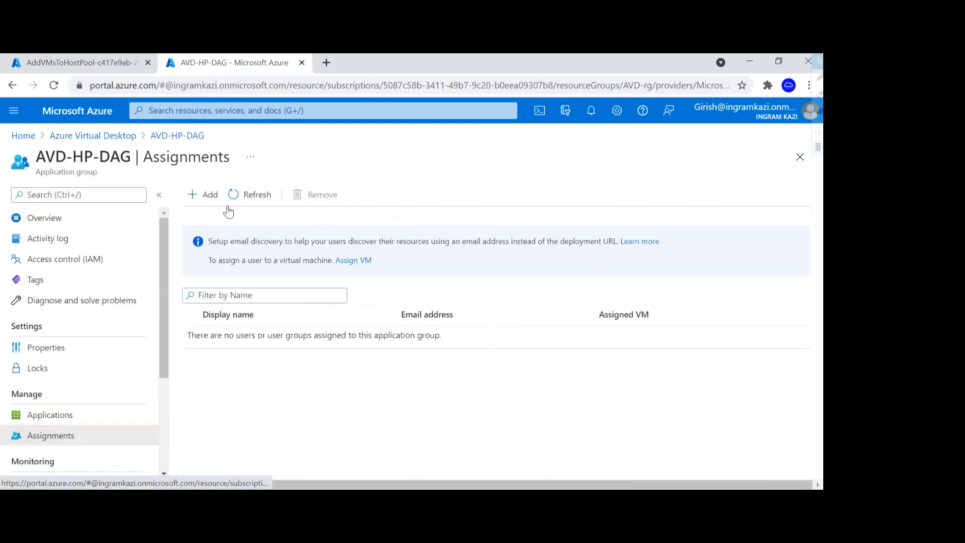
# Step: Assign the Azure AD user u1 to the AVD-HP-DAG application group
pyautogui.click(206, 196)
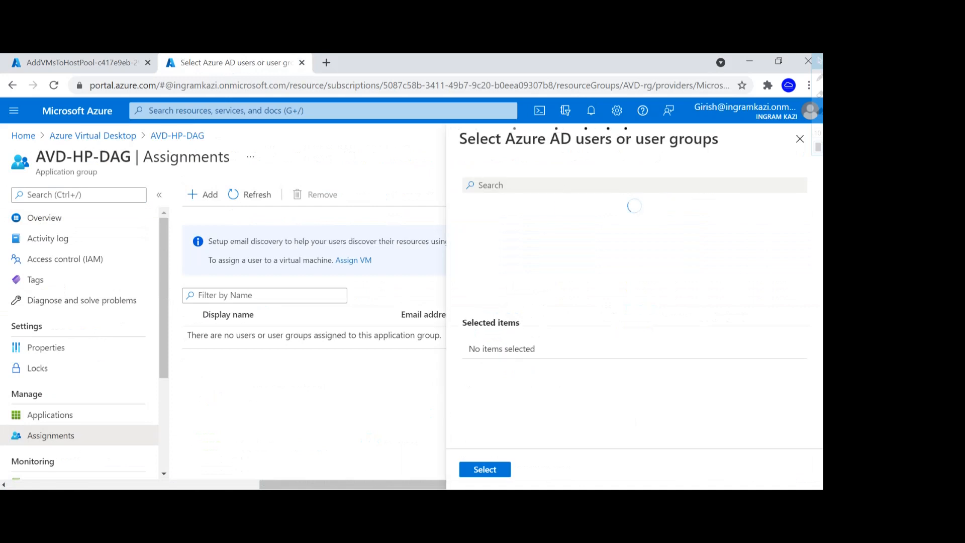
pyautogui.click(562, 186)
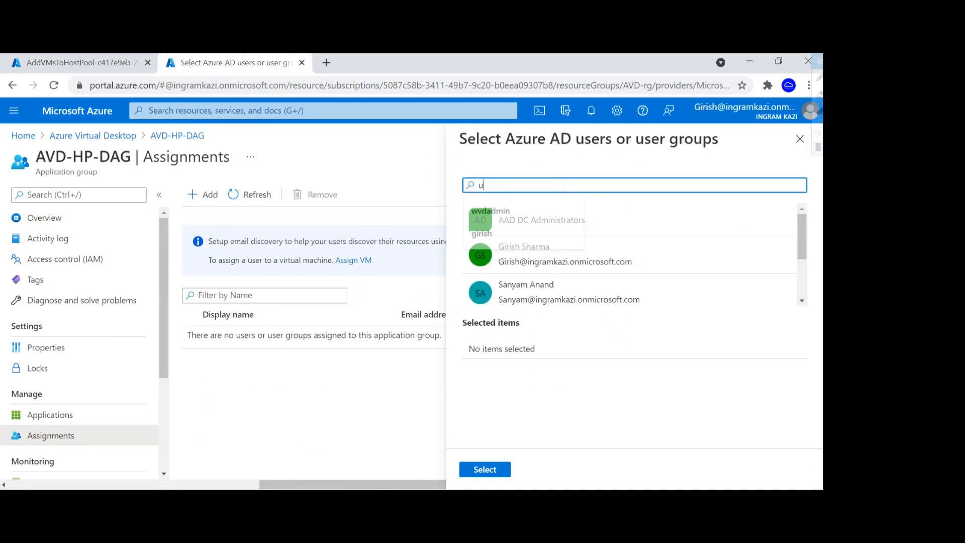
pyautogui.write('u1')
pyautogui.click(517, 225)
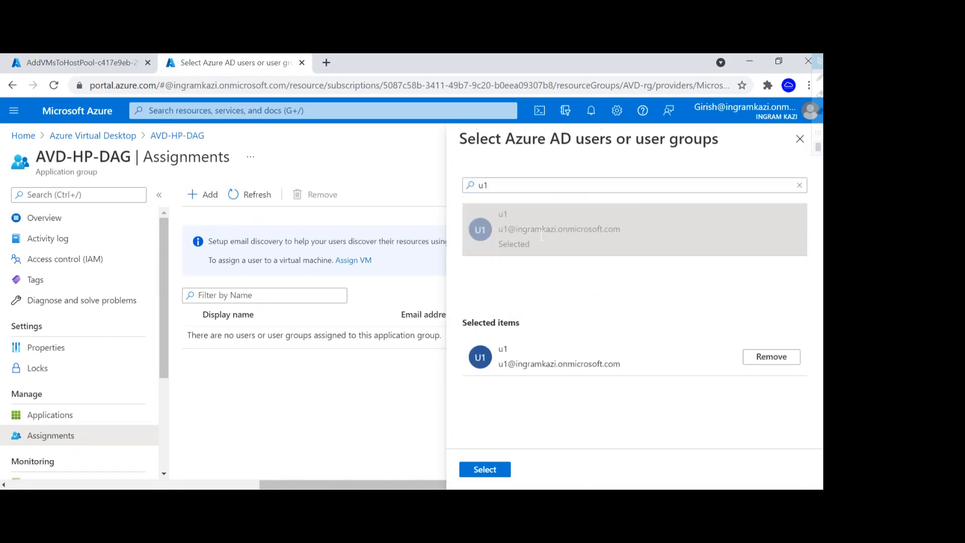
pyautogui.click(490, 471)
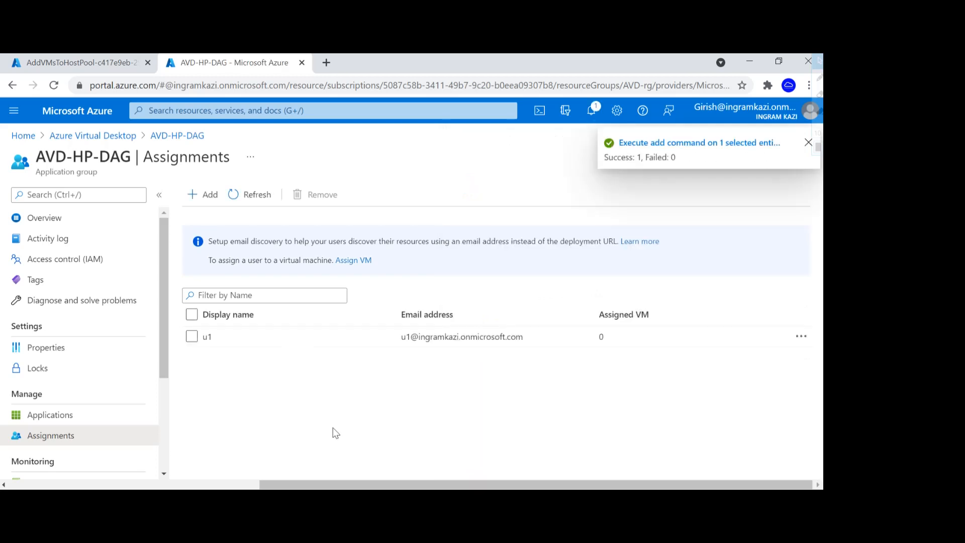
# Step: Add the Azure AD user u2 to the application group's assignments
pyautogui.click(208, 196)
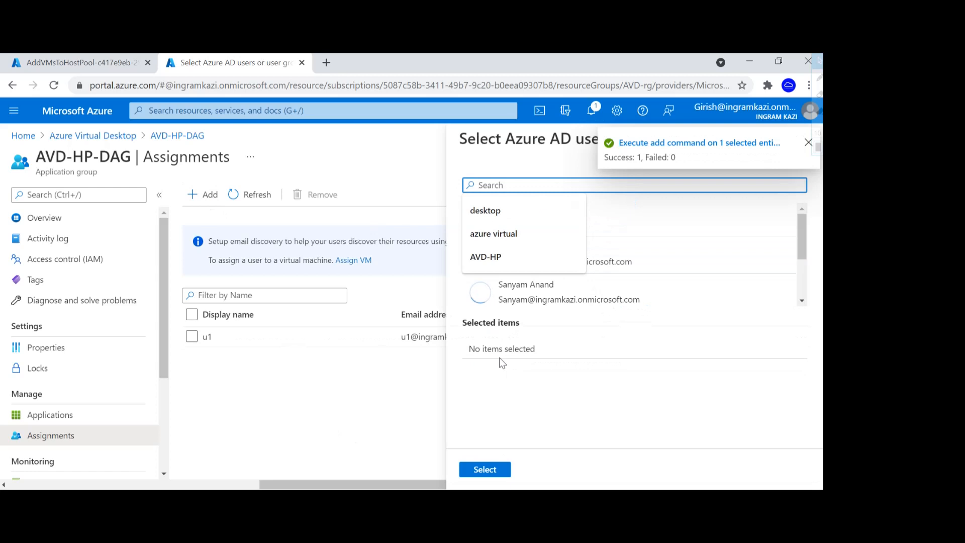
pyautogui.write('u2')
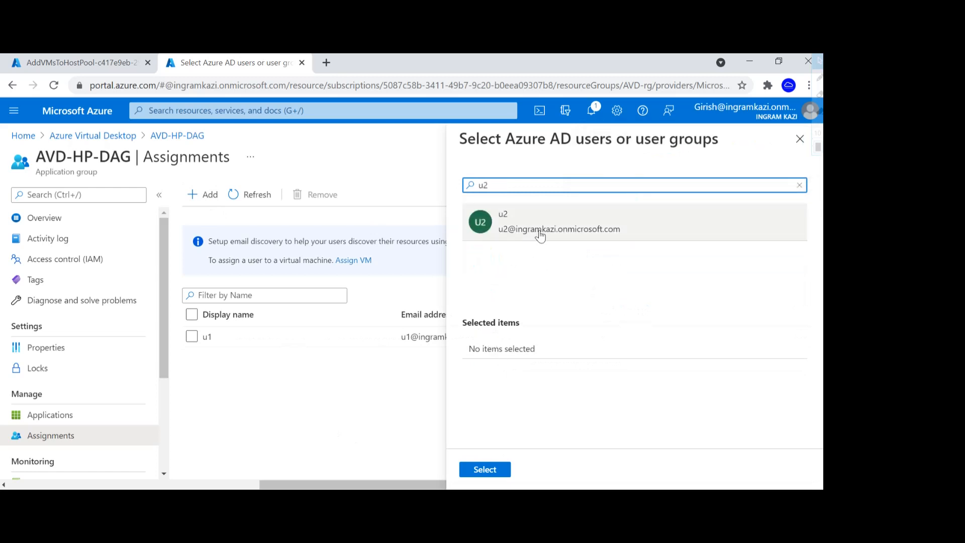
pyautogui.click(539, 237)
pyautogui.click(483, 472)
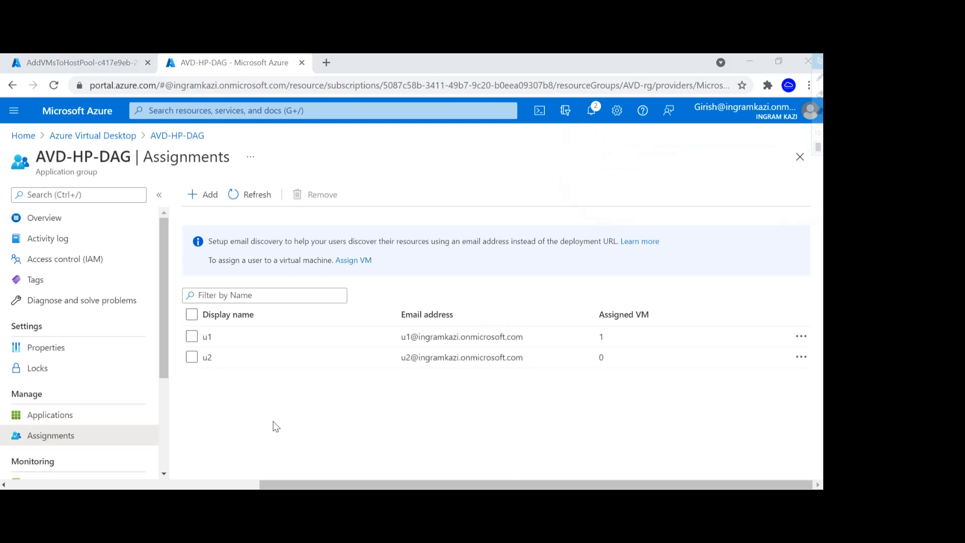
# Step: Open the list of all devices in Azure Active Directory to check the join type of the session hosts
pyautogui.click(191, 111)
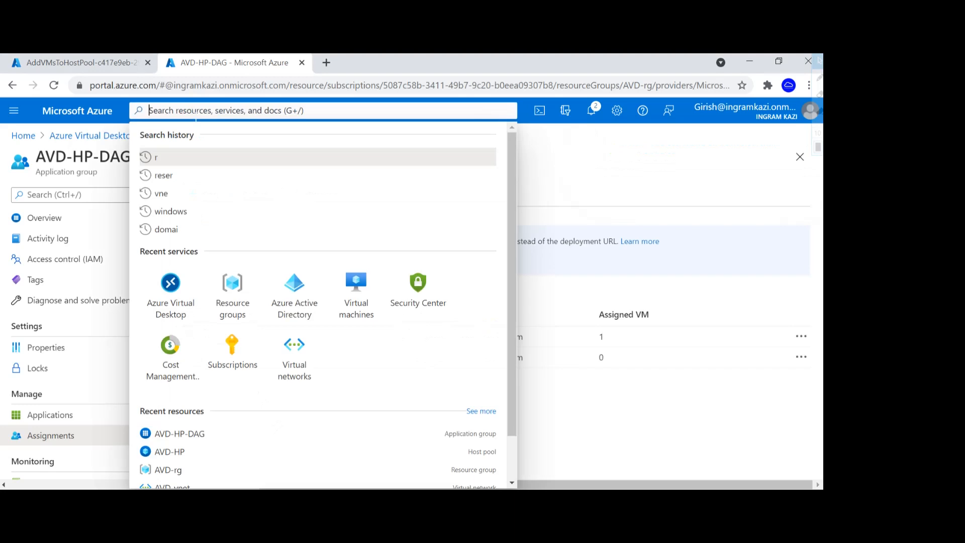
pyautogui.click(290, 312)
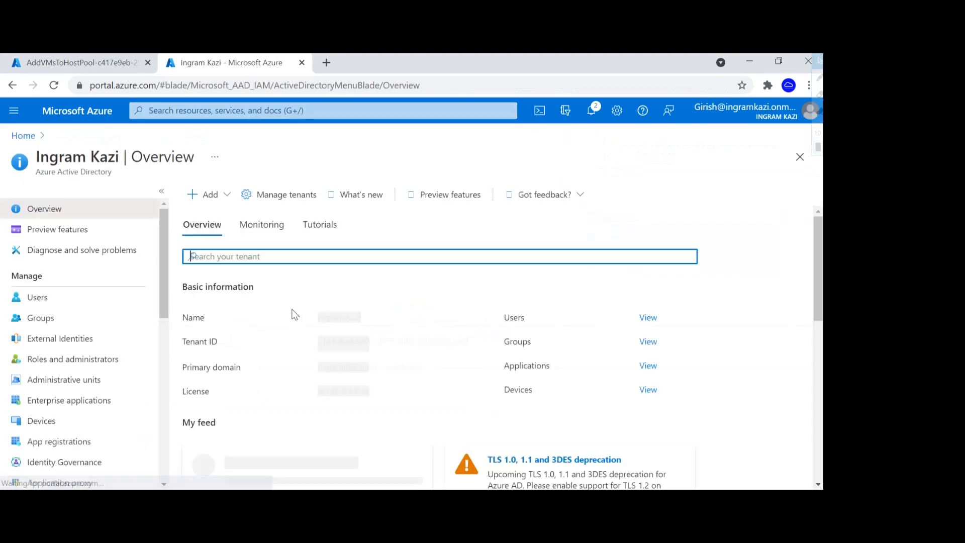
pyautogui.click(80, 422)
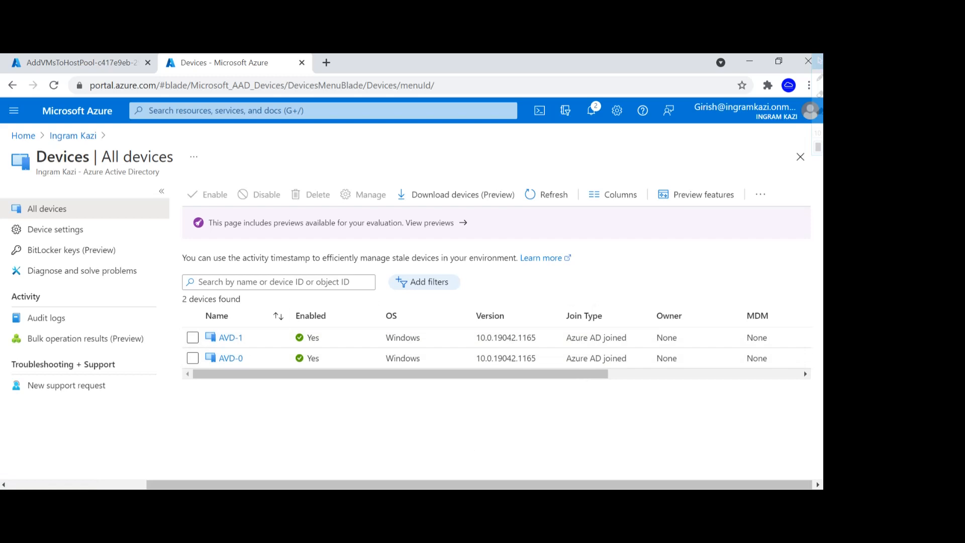
# Step: Switch to the incognito browser window and sign in to the Remote Desktop web client as u1 with the account password, skipping the security defaults setup
pyautogui.click(463, 464)
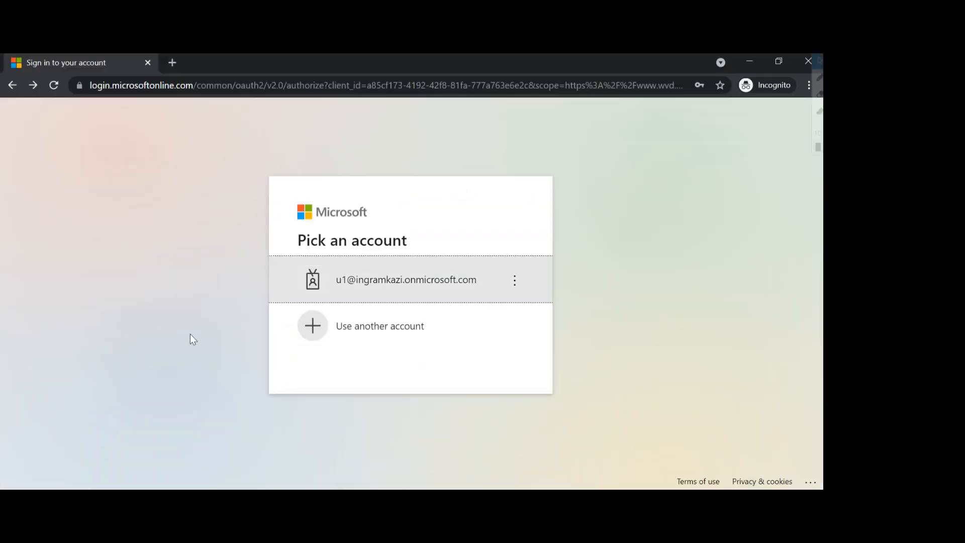
pyautogui.click(377, 294)
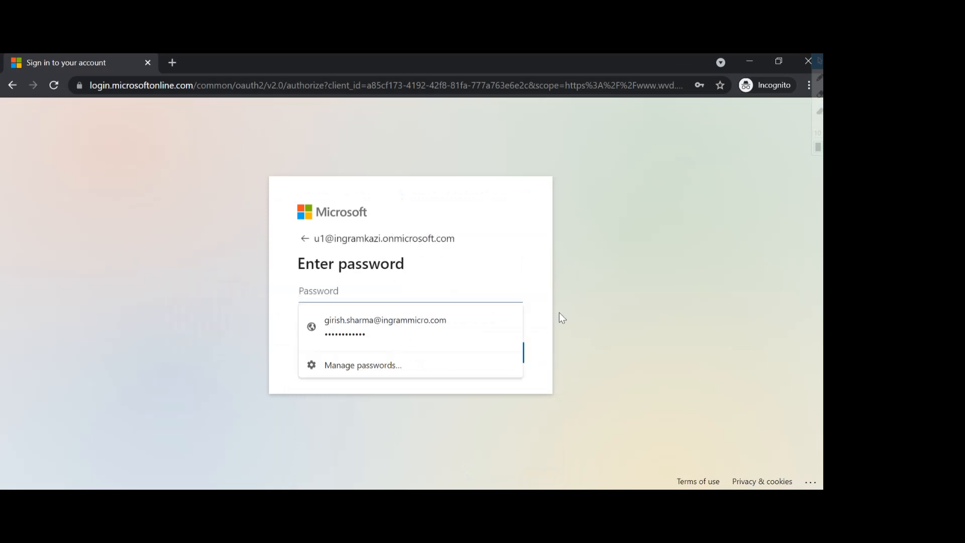
pyautogui.write('••')
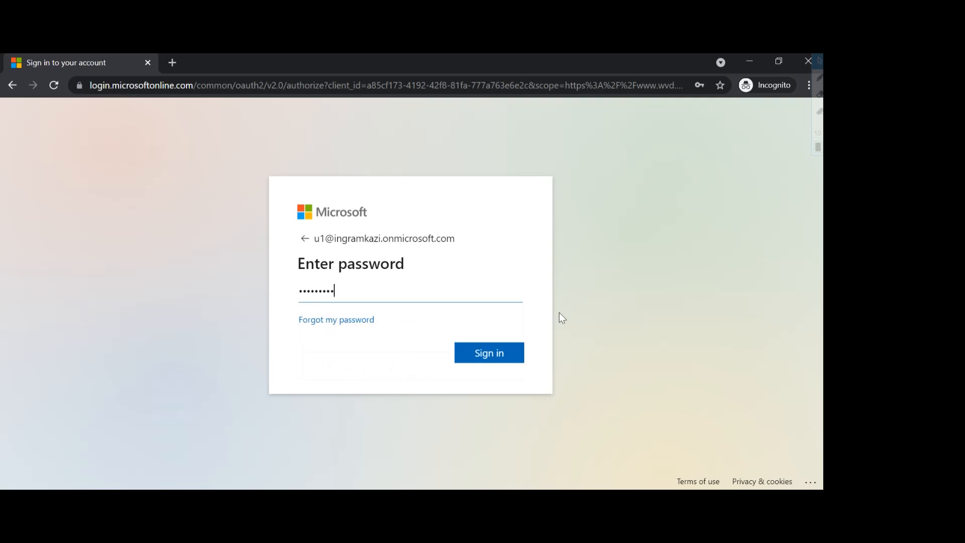
pyautogui.press('BackSpace')
pyautogui.press('BackSpace')
pyautogui.press('BackSpace')
pyautogui.press('BackSpace')
pyautogui.press('BackSpace')
pyautogui.press('BackSpace')
pyautogui.press('BackSpace')
pyautogui.press('BackSpace')
pyautogui.write('••')
pyautogui.press('Return')
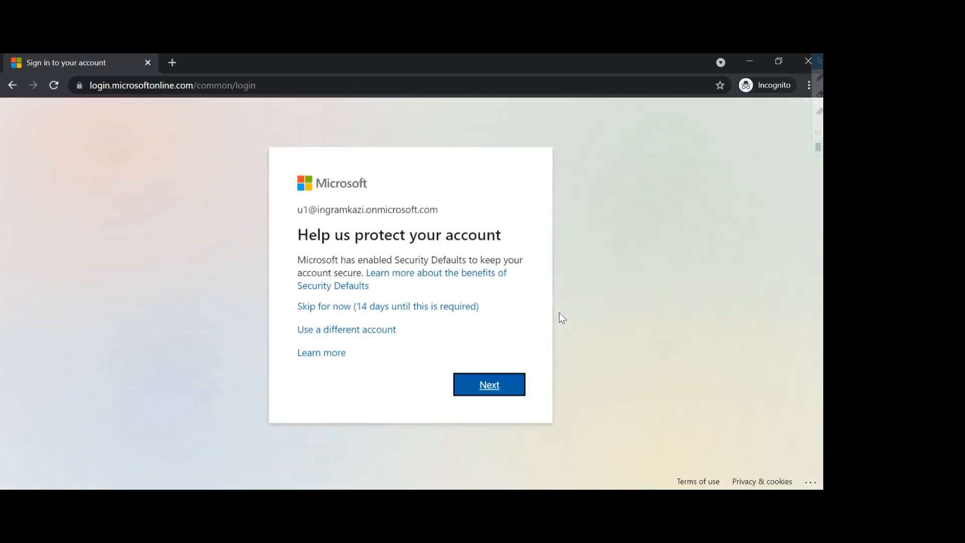
pyautogui.click(475, 308)
pyautogui.click(486, 360)
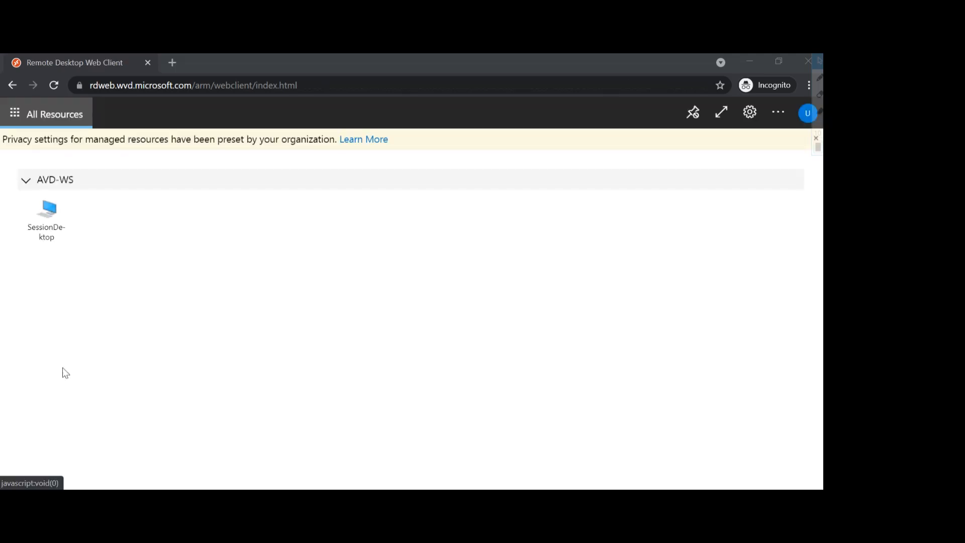
# Step: Launch SessionDesktop from AVD-WS, allow clipboard, printer and file transfer access, and submit u1's account password
pyautogui.click(47, 213)
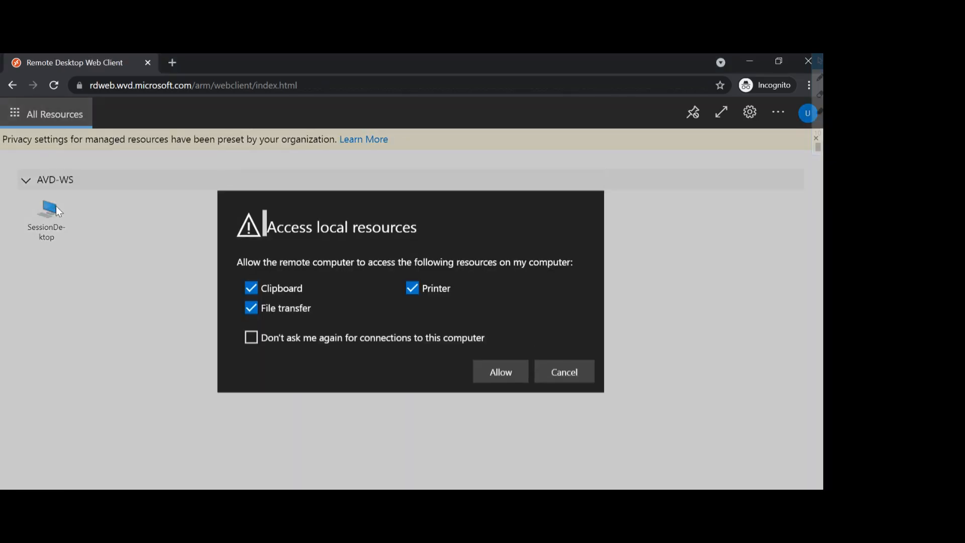
pyautogui.click(497, 375)
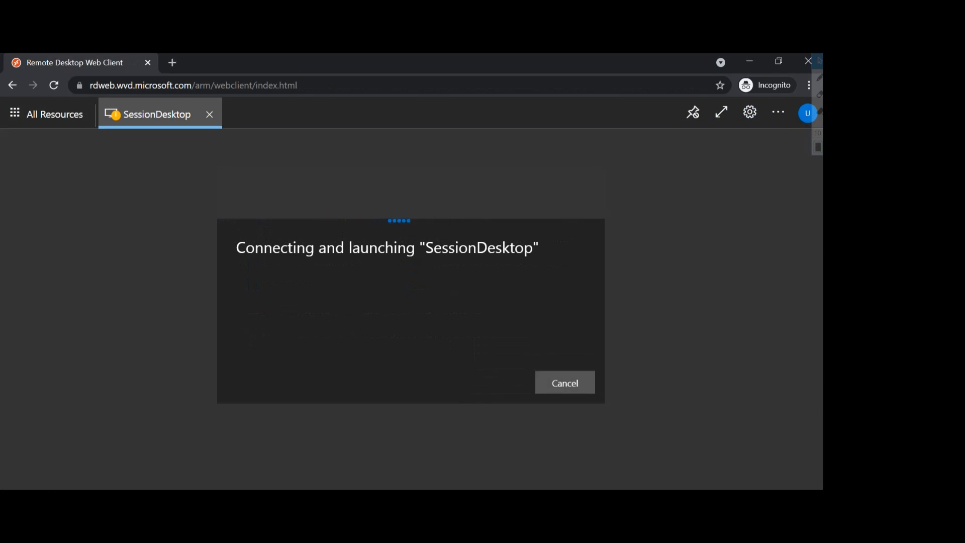
pyautogui.click(311, 365)
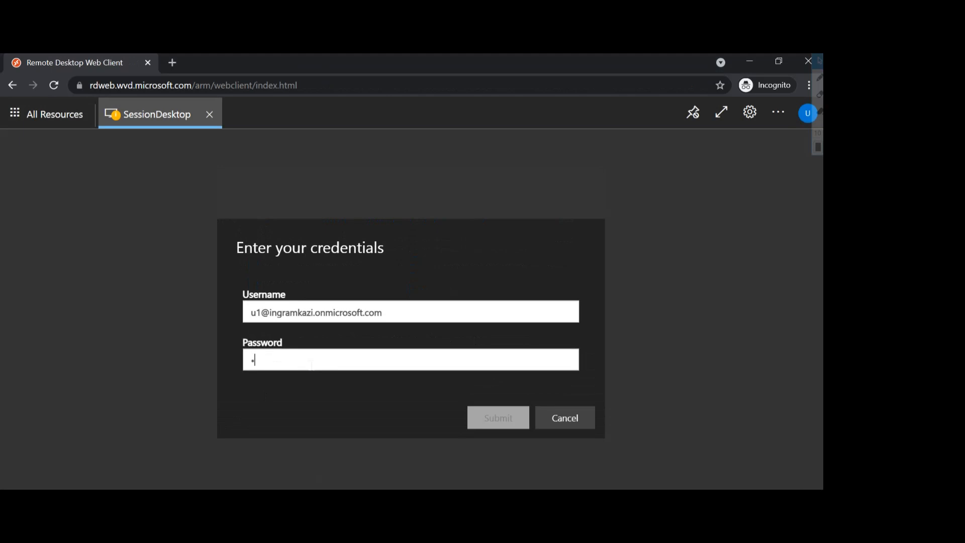
pyautogui.write('****')
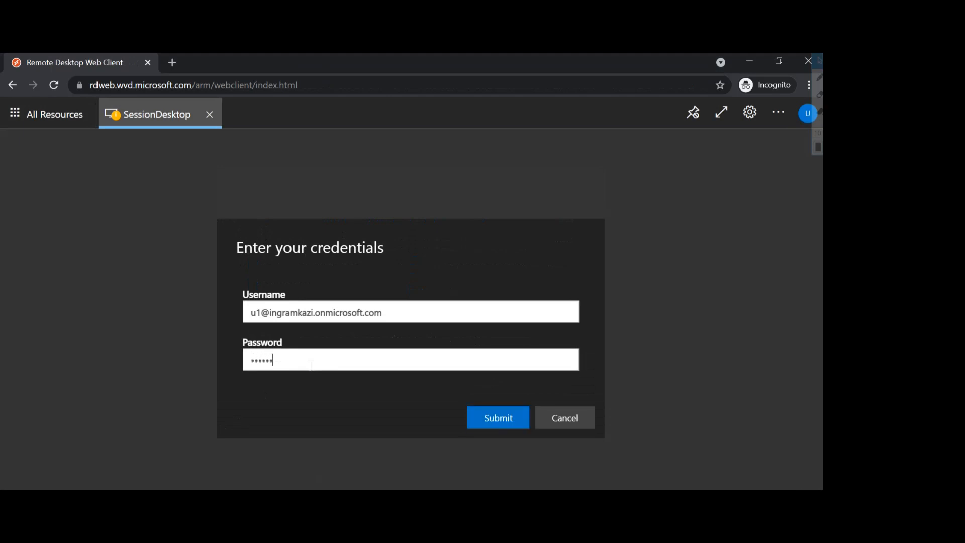
pyautogui.write('*******')
pyautogui.click(474, 420)
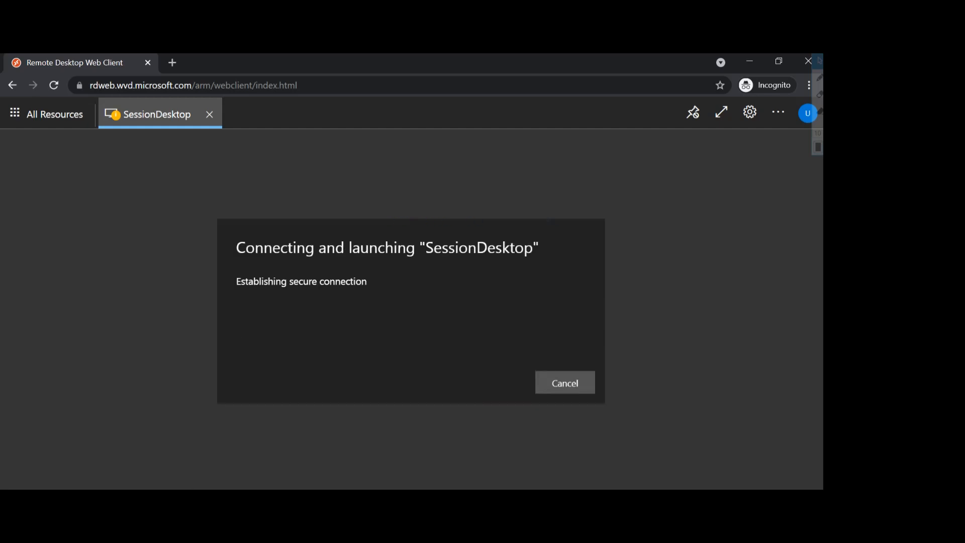